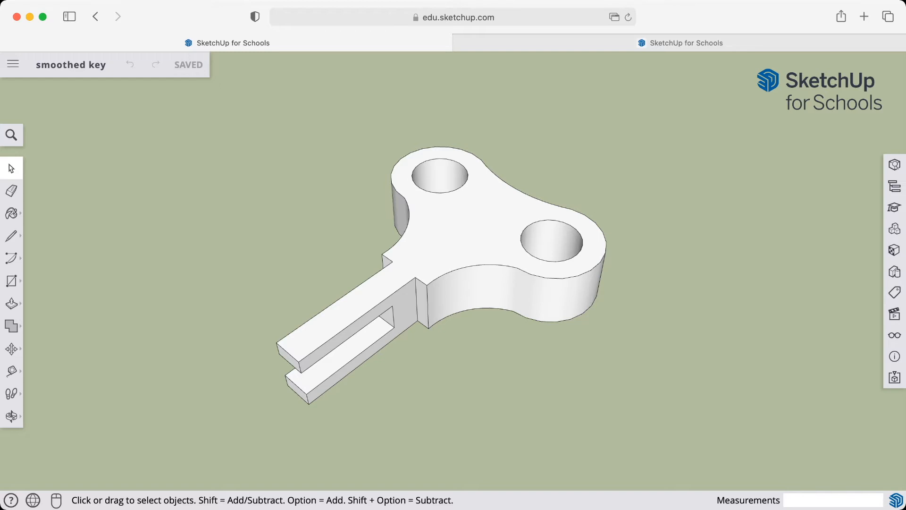
- Examine the finished smoothed key model from several sides
{"action": "middle_click_drag", "start_coordinate": [359, 283], "coordinate": [522, 283]}
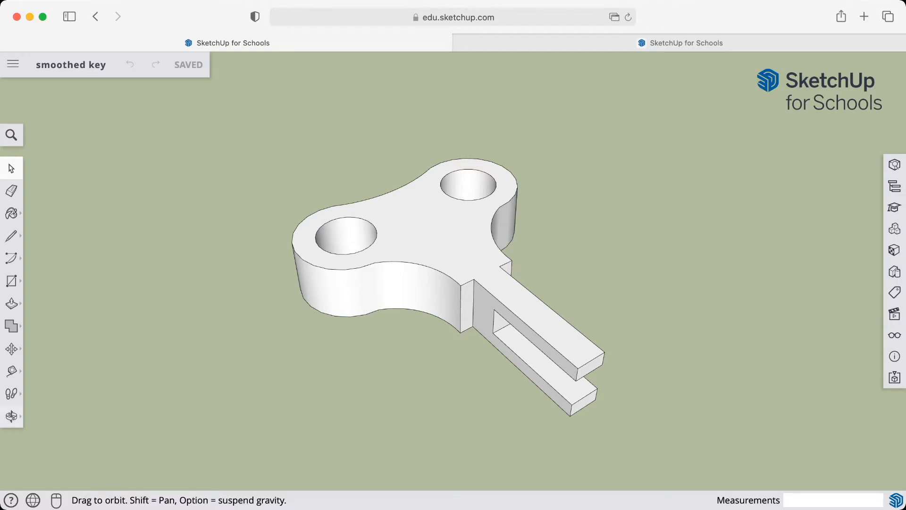
{"action": "middle_click_drag", "start_coordinate": [424, 264], "coordinate": [533, 307]}
{"action": "middle_click_drag", "start_coordinate": [425, 274], "coordinate": [547, 269]}
{"action": "middle_click_drag", "start_coordinate": [453, 292], "coordinate": [457, 221]}
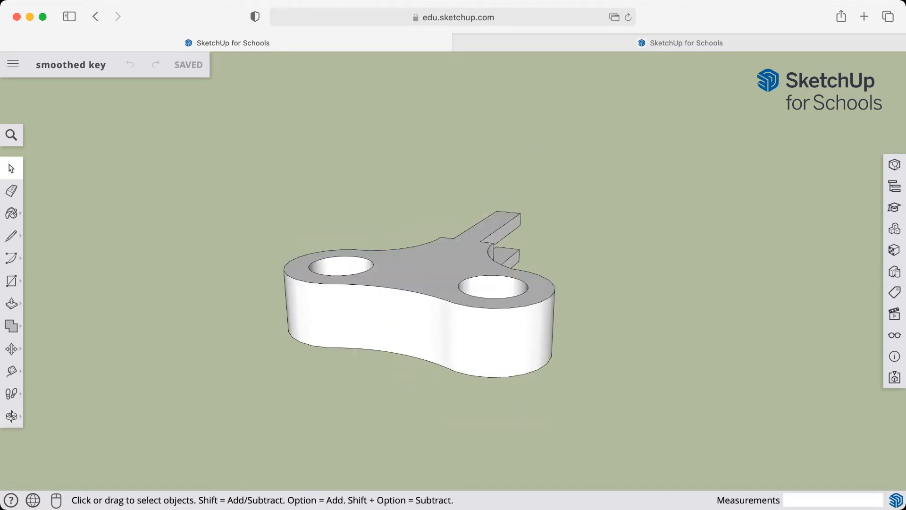
{"action": "middle_click_drag", "start_coordinate": [500, 264], "coordinate": [364, 246]}
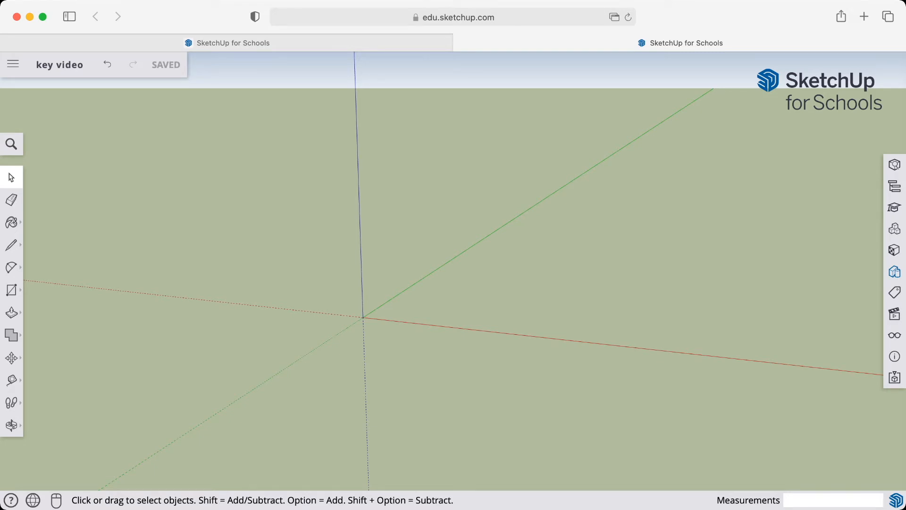
- Draw an 87 by 50 mm rectangle on the ground plane, starting at the origin
{"action": "left_click", "coordinate": [11, 289]}
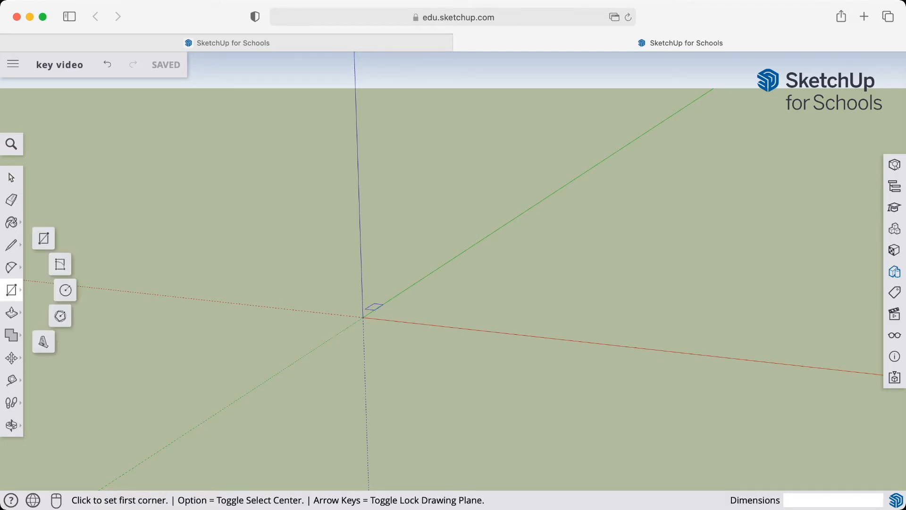
{"action": "left_click", "coordinate": [362, 318]}
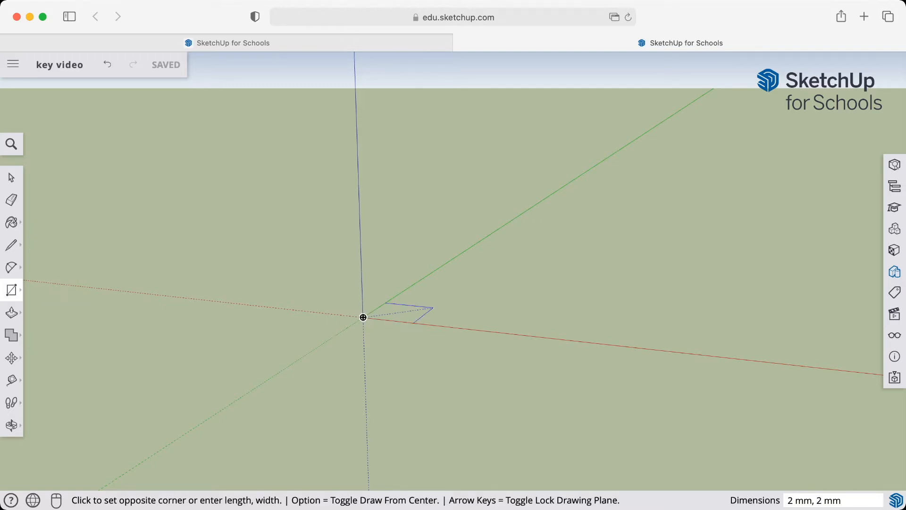
{"action": "type", "text": "87"}
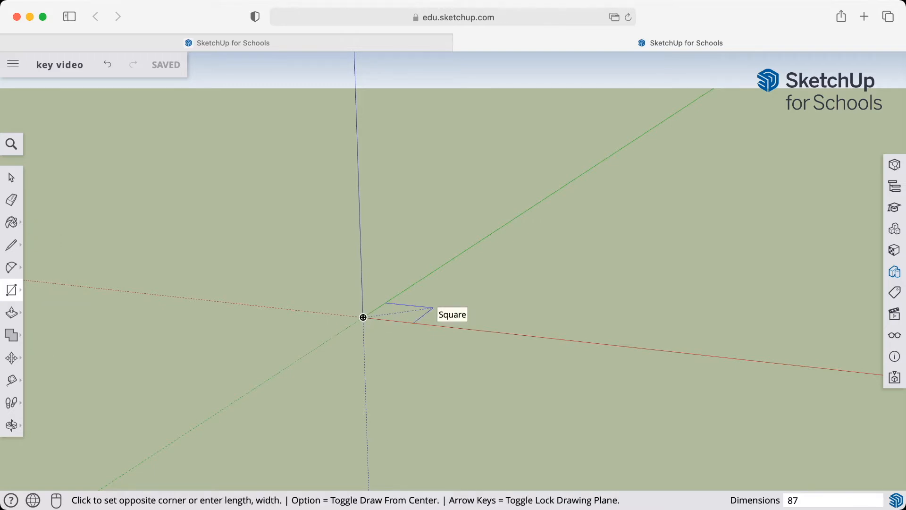
{"action": "type", "text": ",50"}
{"action": "key", "text": "Return"}
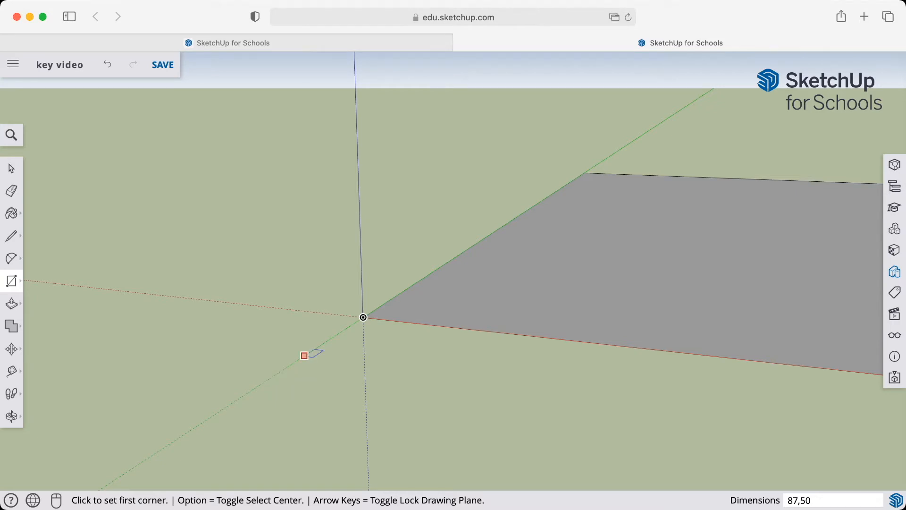
- Inspect the whole rectangle along its length and compare its orientation with the finished key model
{"action": "scroll", "coordinate": [365, 358], "scroll_direction": "up", "scroll_amount": 1}
{"action": "scroll", "coordinate": [366, 358], "scroll_direction": "down", "scroll_amount": 4}
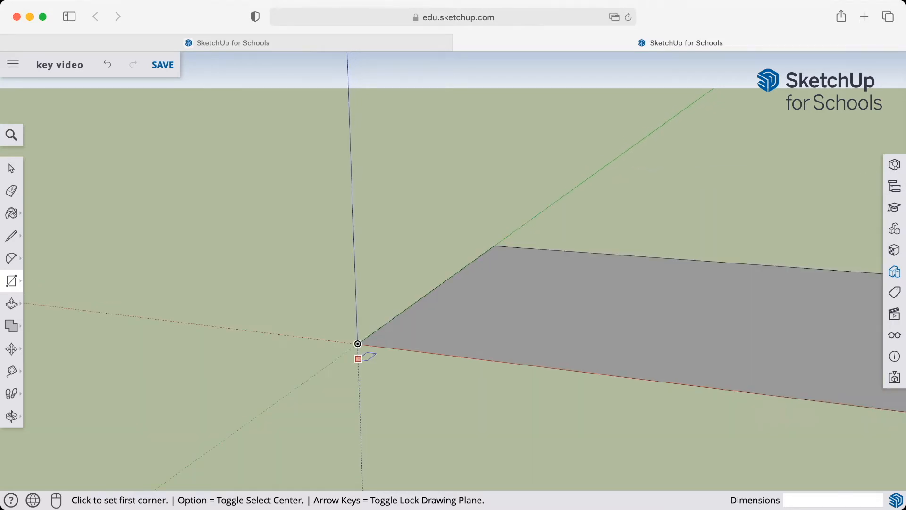
{"action": "middle_click_drag", "start_coordinate": [557, 436], "coordinate": [306, 380], "text": "shift"}
{"action": "scroll", "coordinate": [259, 362], "scroll_direction": "down", "scroll_amount": 2}
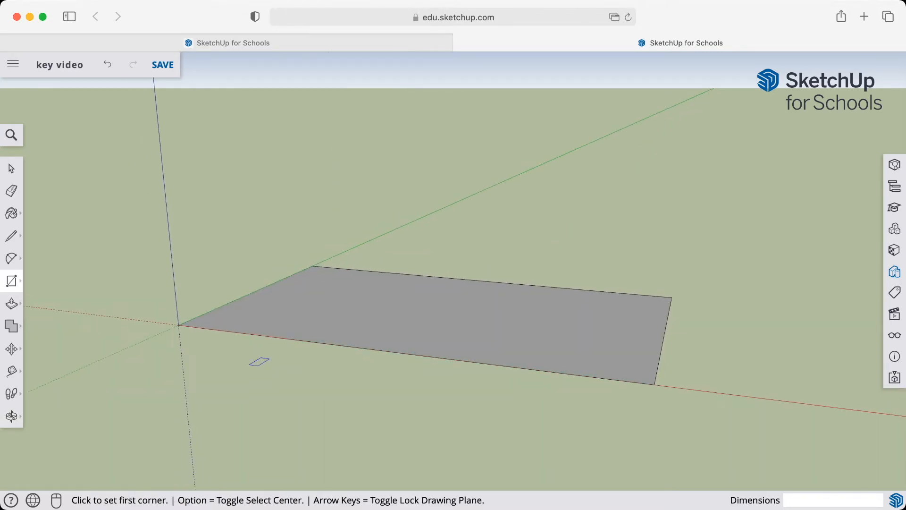
{"action": "middle_click_drag", "start_coordinate": [263, 368], "coordinate": [512, 445]}
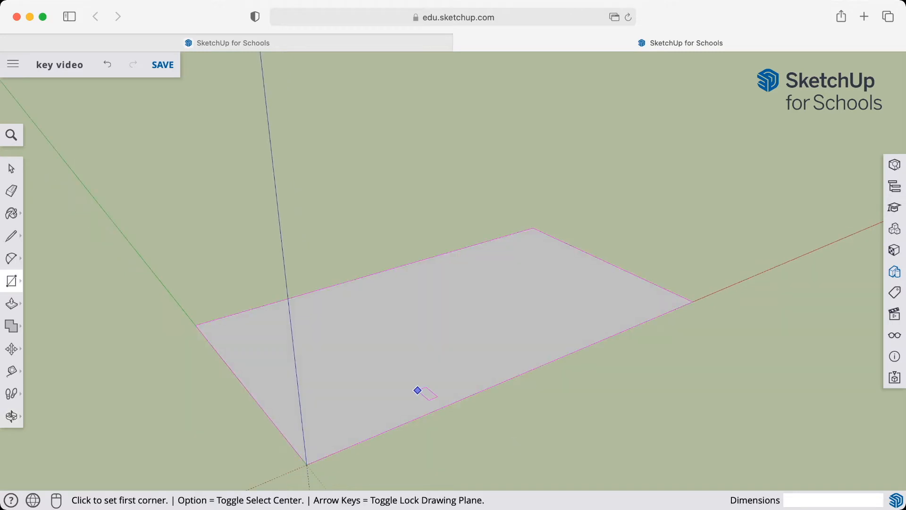
{"action": "middle_click_drag", "start_coordinate": [402, 378], "coordinate": [457, 335]}
{"action": "scroll", "coordinate": [458, 335], "scroll_direction": "down", "scroll_amount": 3}
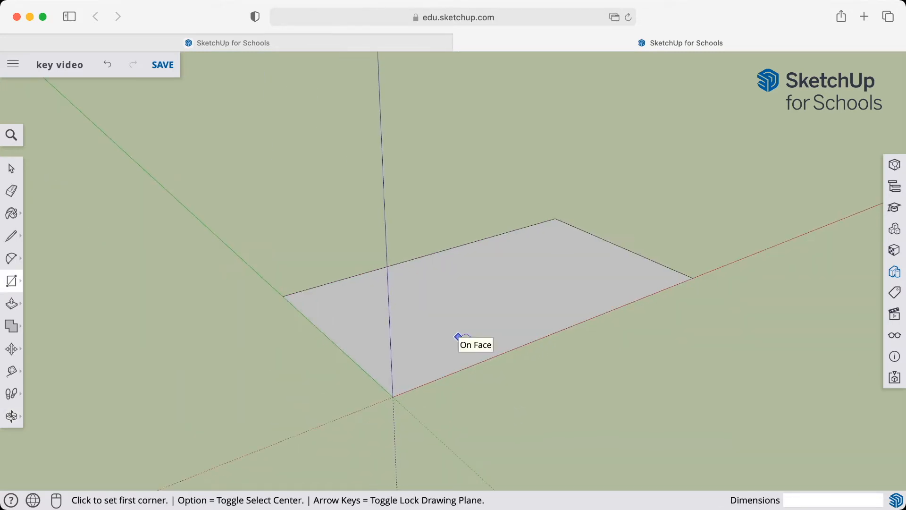
{"action": "middle_click_drag", "start_coordinate": [317, 327], "coordinate": [308, 339]}
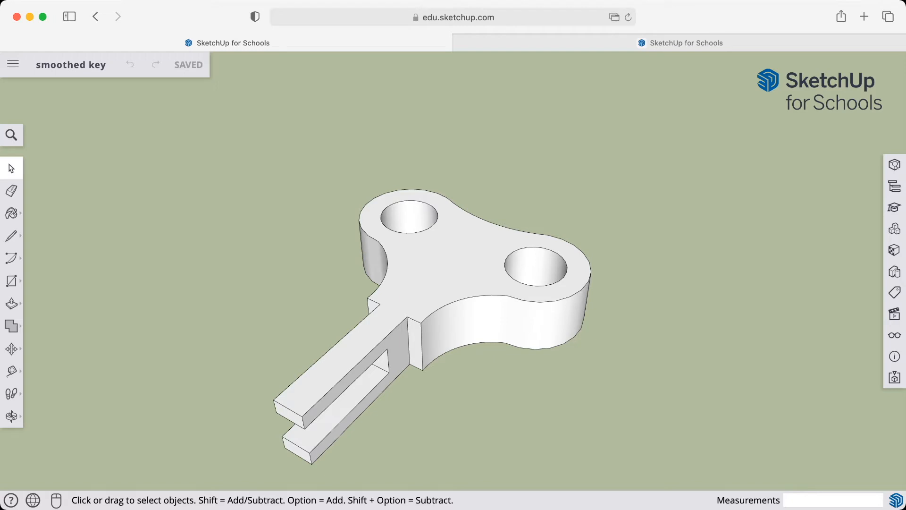
{"action": "left_click", "coordinate": [679, 43]}
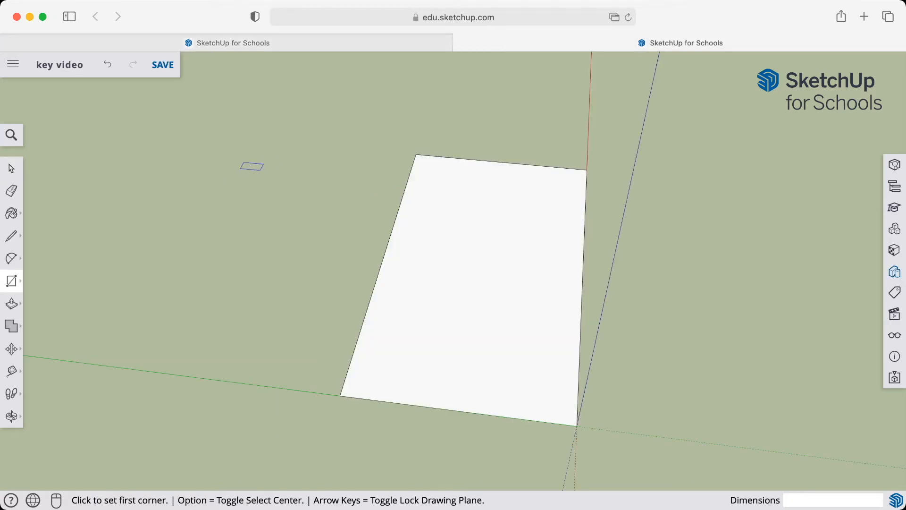
{"action": "middle_click_drag", "start_coordinate": [291, 139], "coordinate": [293, 141]}
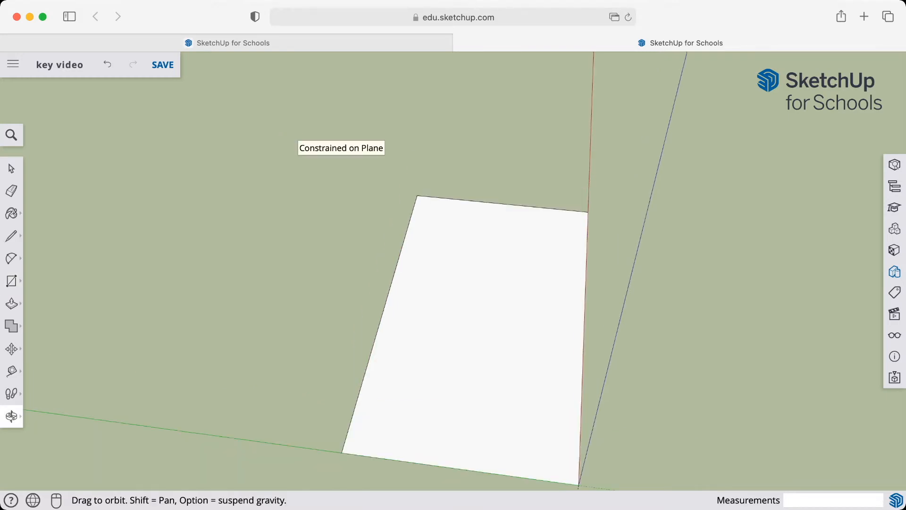
{"action": "middle_click_drag", "start_coordinate": [213, 224], "coordinate": [193, 249]}
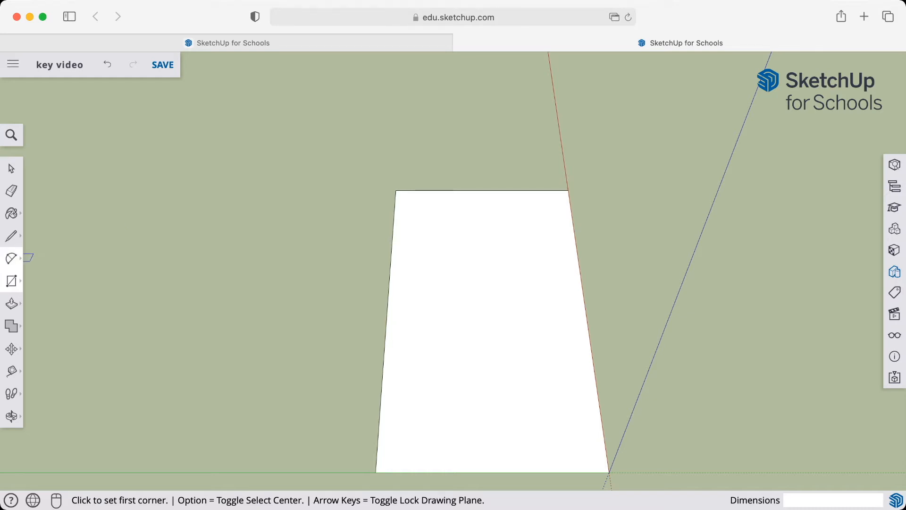
- Draw a pie centred on the rectangle's far corner away from the red axis, with a 17.5 mm radius and 195-degree angle
{"action": "left_click", "coordinate": [14, 257]}
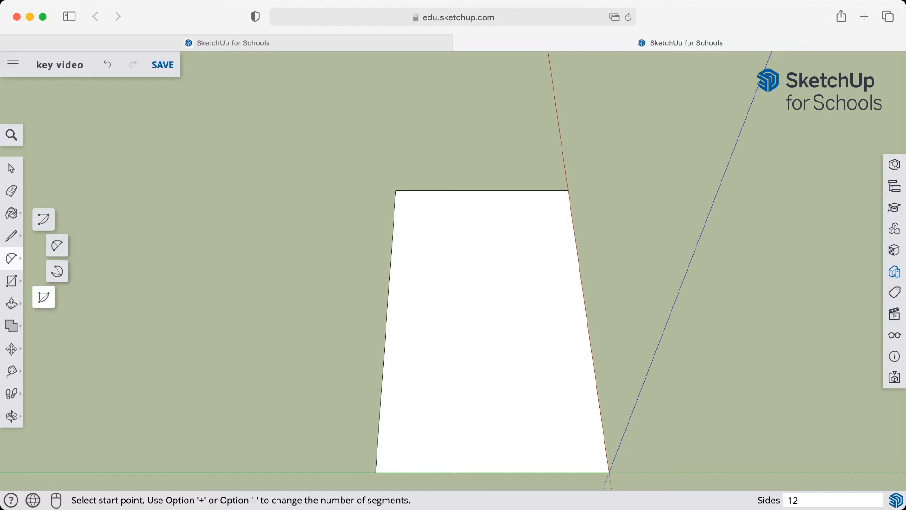
{"action": "left_click", "coordinate": [43, 297]}
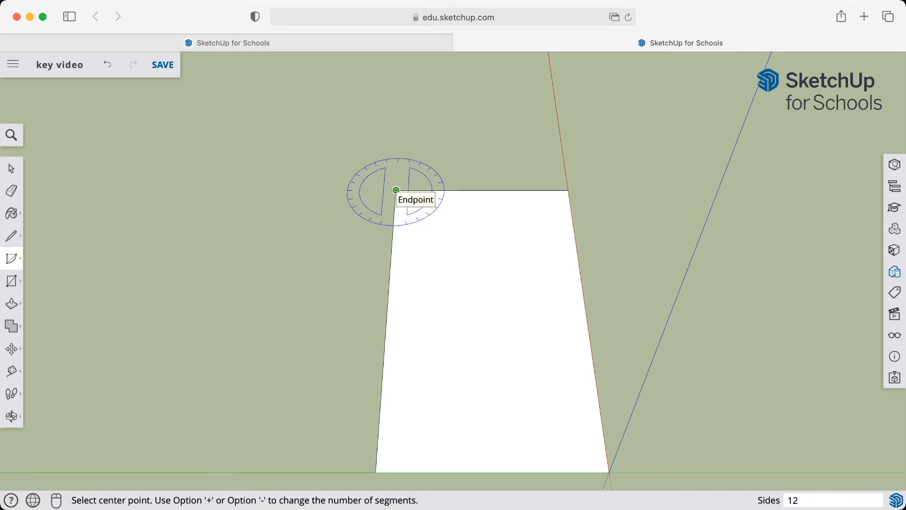
{"action": "left_click", "coordinate": [396, 190]}
{"action": "left_click", "coordinate": [396, 190]}
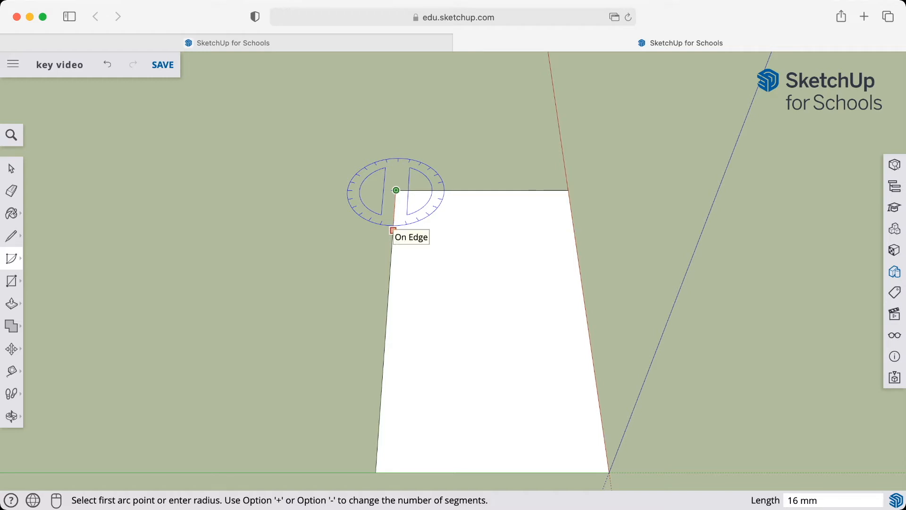
{"action": "type", "text": "17.5"}
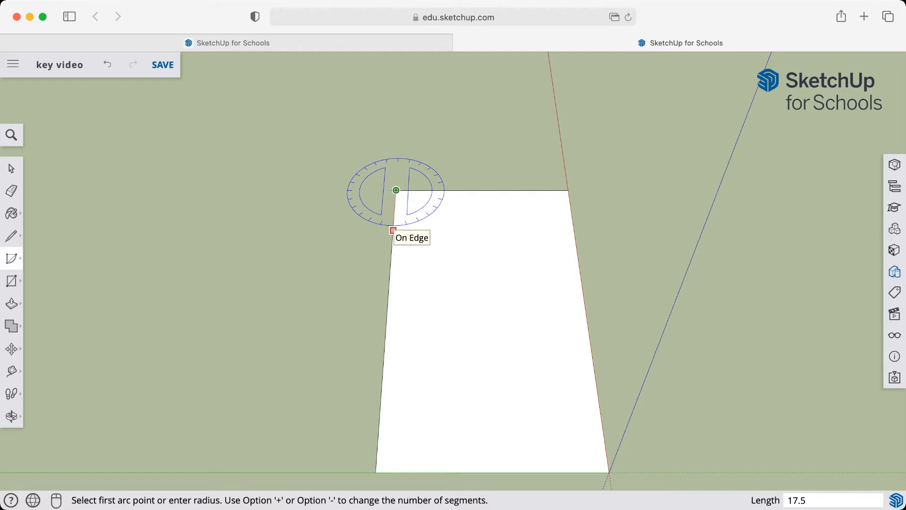
{"action": "key", "text": "Return"}
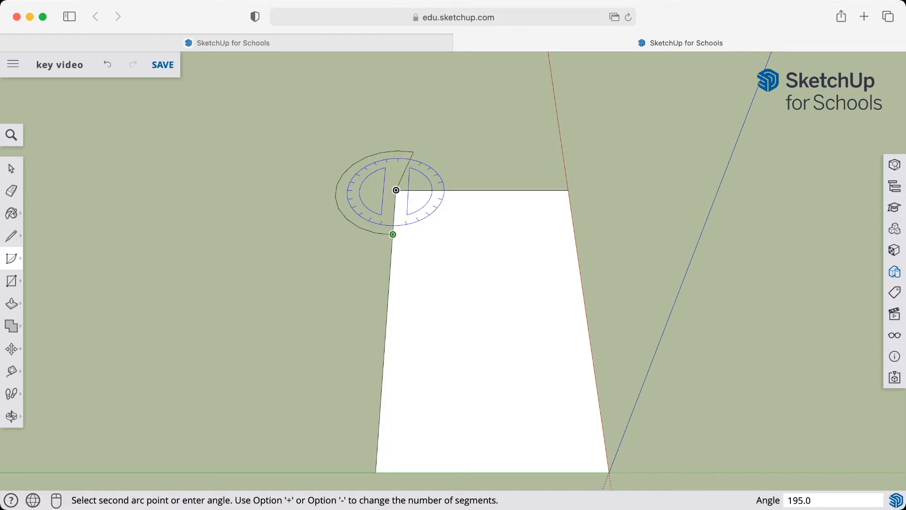
{"action": "left_click", "coordinate": [413, 152]}
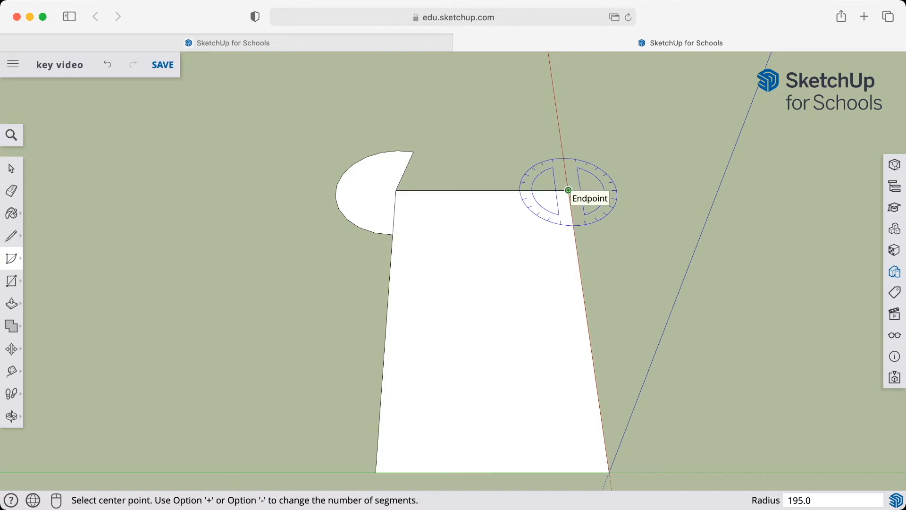
- Draw a mirrored pie centred on the far corner on the red axis, with a 17.5 mm radius and 195-degree angle
{"action": "left_click", "coordinate": [569, 189]}
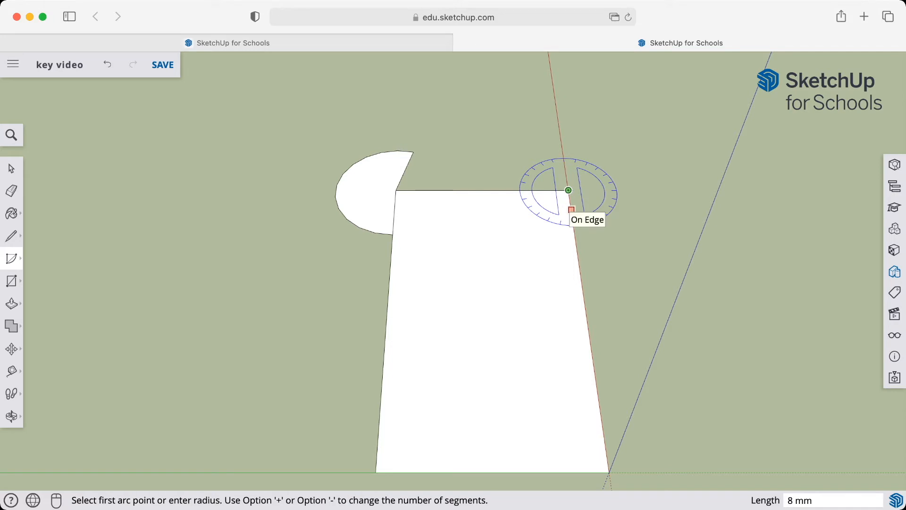
{"action": "type", "text": "17"}
{"action": "type", "text": ".5"}
{"action": "key", "text": "Return"}
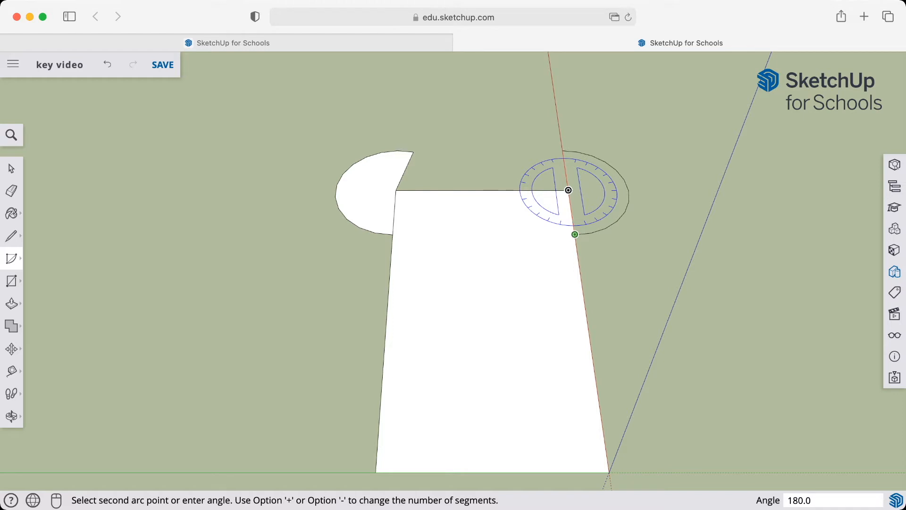
{"action": "left_click", "coordinate": [575, 234]}
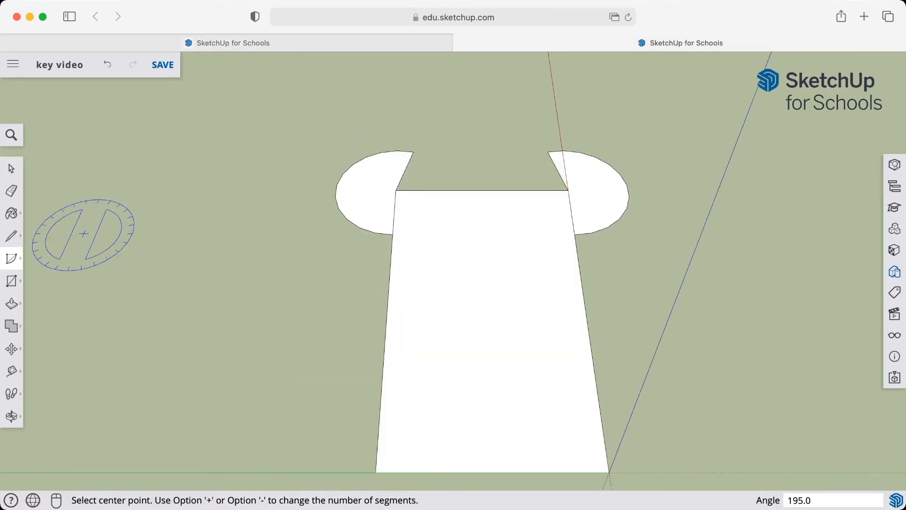
- Connect the upper ends of both pies with a 2 Point Arc bulging about 7 mm toward the rectangle
{"action": "left_click", "coordinate": [11, 258]}
{"action": "left_click", "coordinate": [57, 244]}
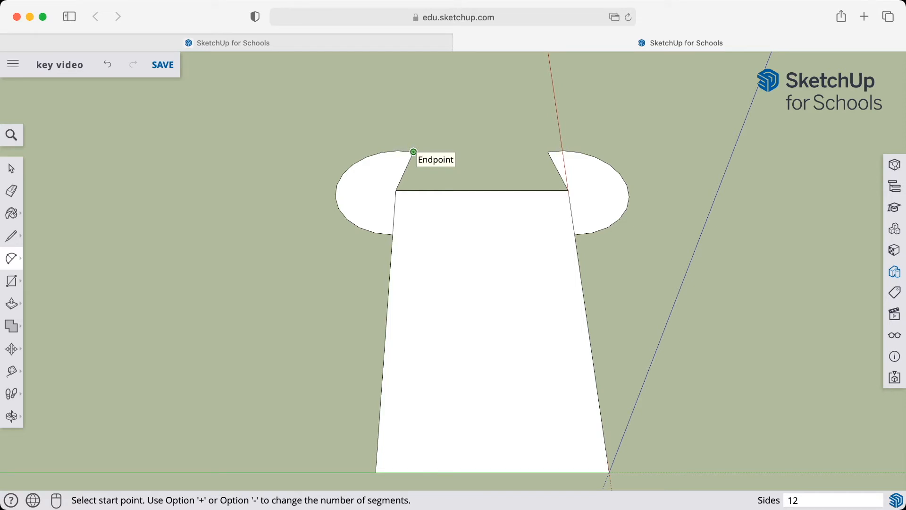
{"action": "left_click", "coordinate": [413, 152]}
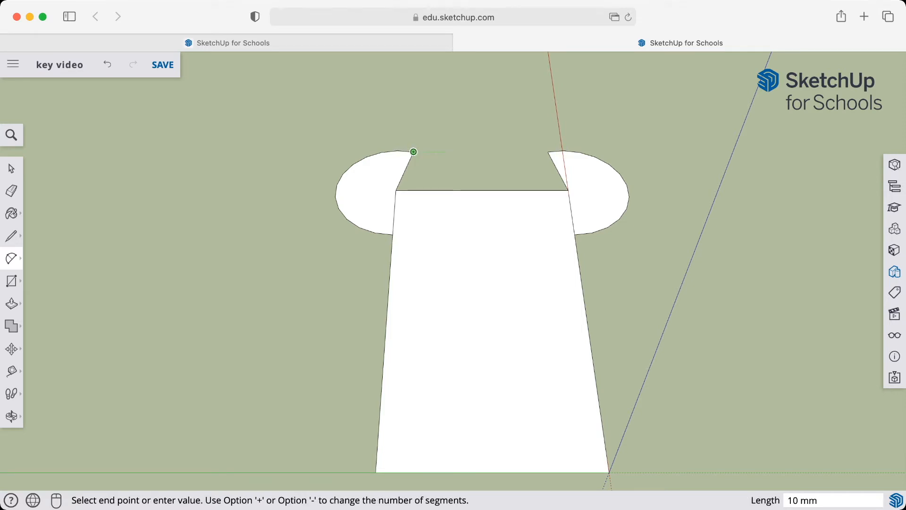
{"action": "left_click", "coordinate": [548, 152]}
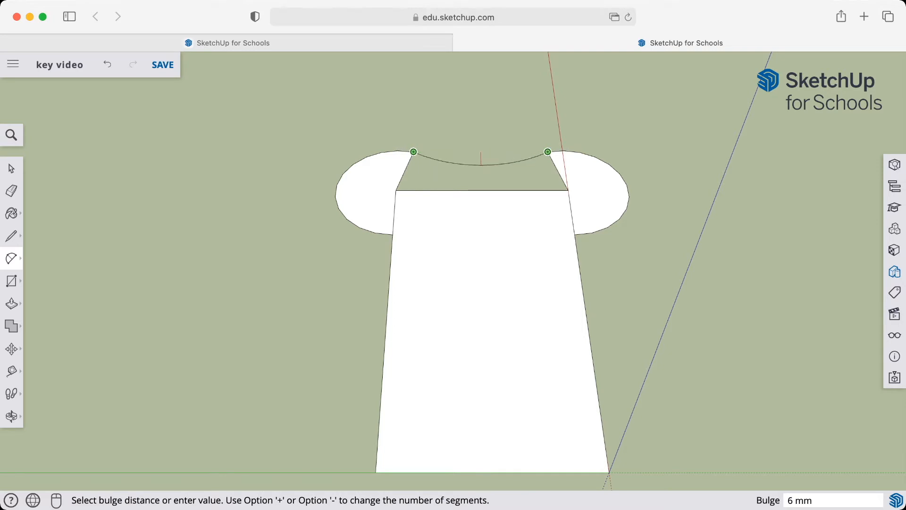
{"action": "left_click", "coordinate": [481, 167]}
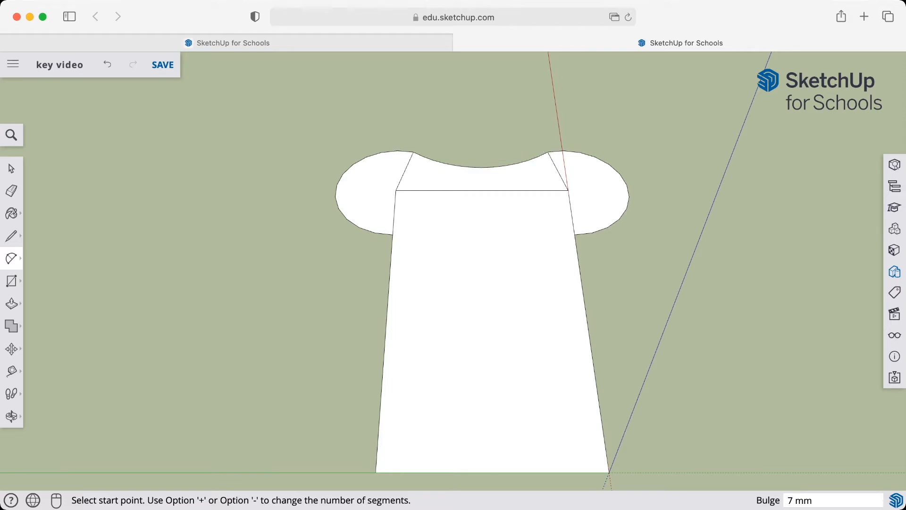
- Set the radius of the arc connecting the two pies to 50 mm
{"action": "left_click", "coordinate": [11, 168]}
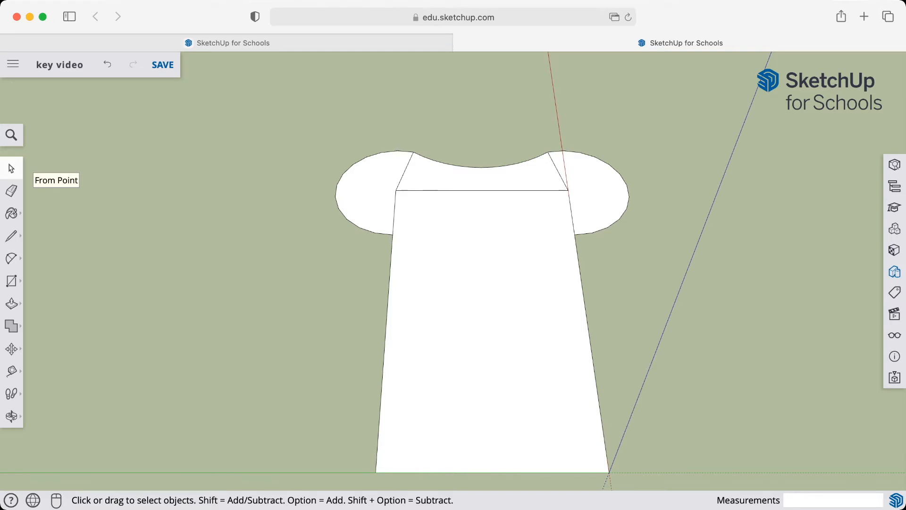
{"action": "left_click", "coordinate": [480, 167]}
{"action": "middle_click_drag", "start_coordinate": [480, 265], "coordinate": [482, 298]}
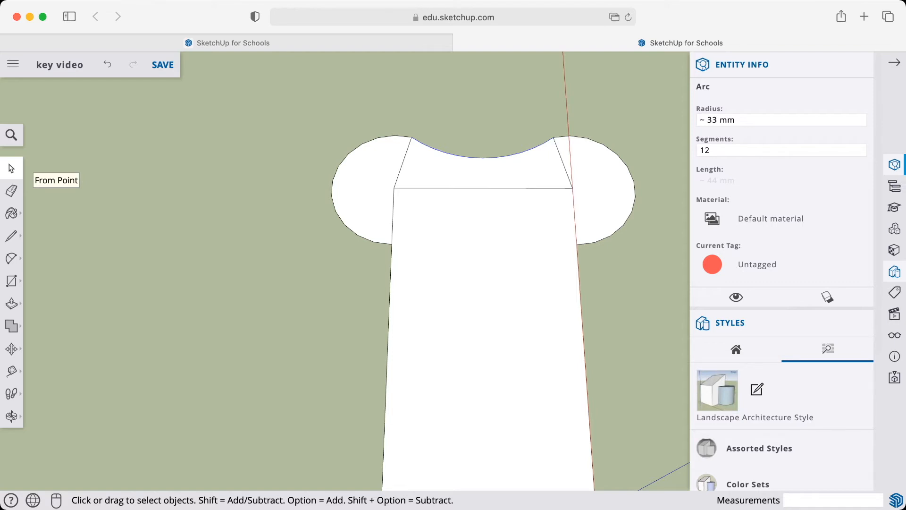
{"action": "left_click_drag", "start_coordinate": [735, 120], "coordinate": [699, 120]}
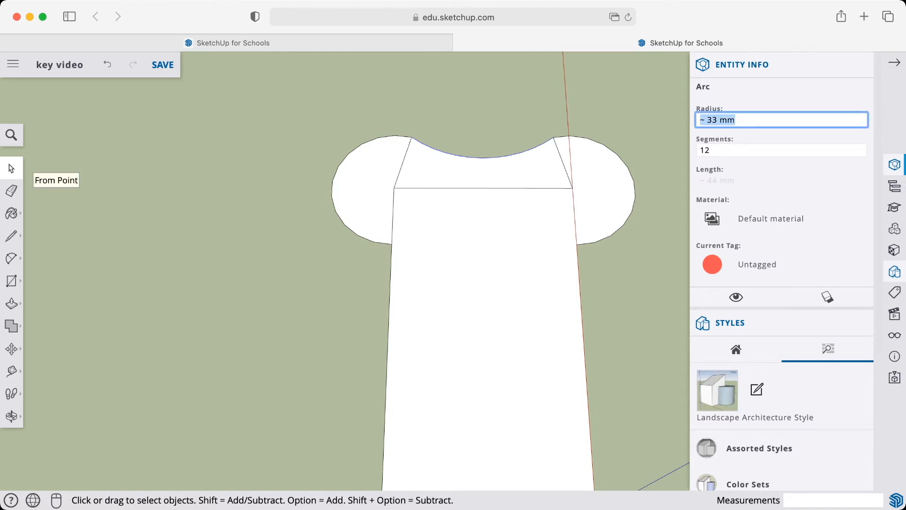
{"action": "type", "text": "50"}
{"action": "key", "text": "Return"}
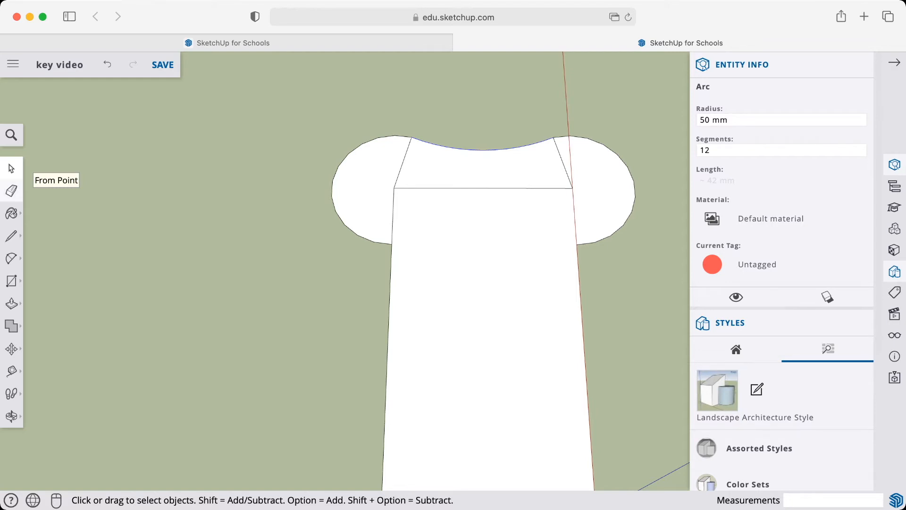
- Erase the interior edges dividing the two pies, the arc area and the rectangle so the key outline becomes one face
{"action": "key", "text": "e"}
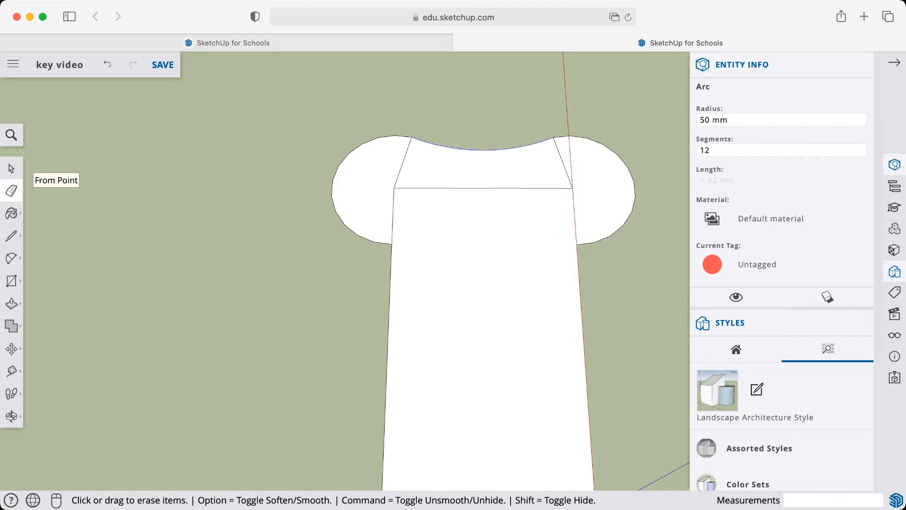
{"action": "left_click", "coordinate": [402, 162]}
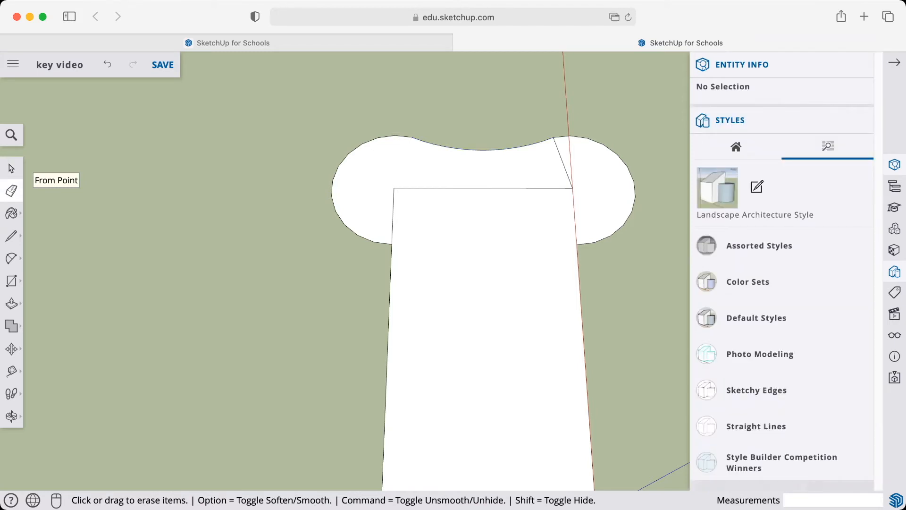
{"action": "left_click", "coordinate": [483, 188]}
{"action": "left_click", "coordinate": [393, 215]}
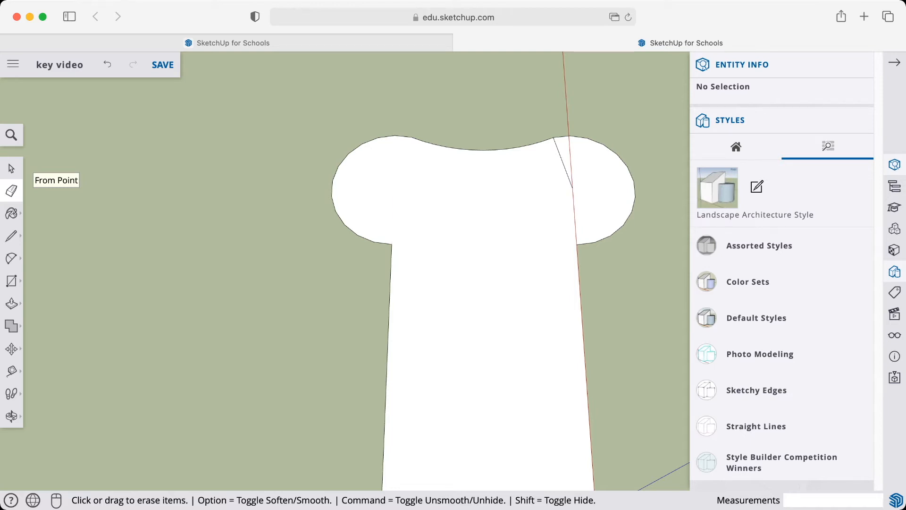
{"action": "left_click", "coordinate": [562, 163]}
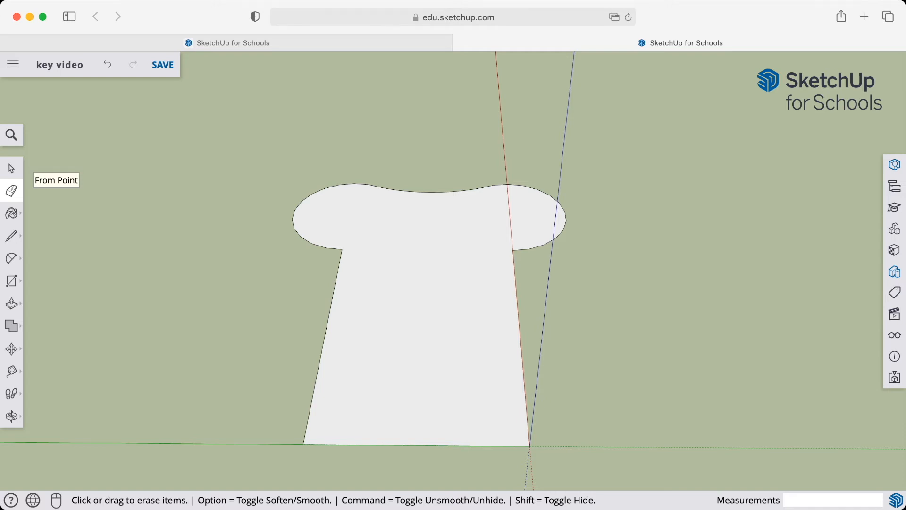
- Place guide points on the green-axis edge, one 20 mm from the corner opposite the origin and another 10 mm further along
{"action": "left_click", "coordinate": [226, 42]}
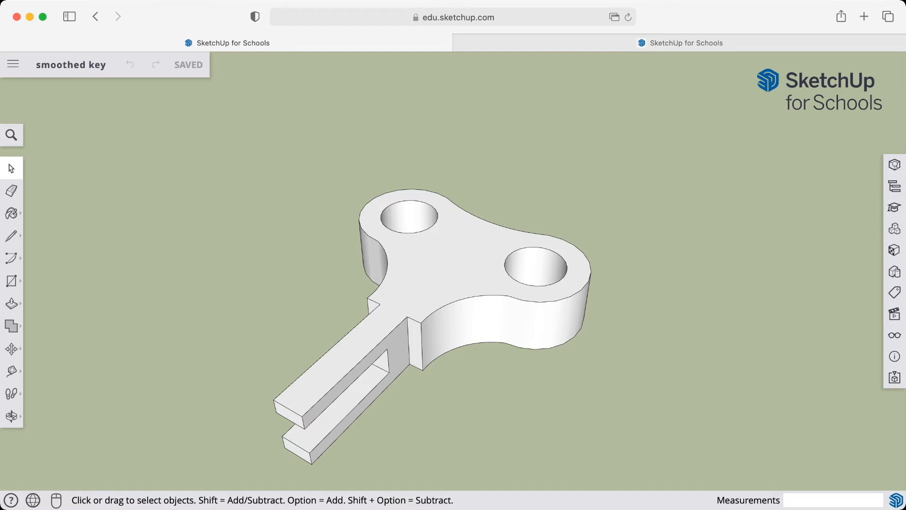
{"action": "left_click", "coordinate": [679, 43]}
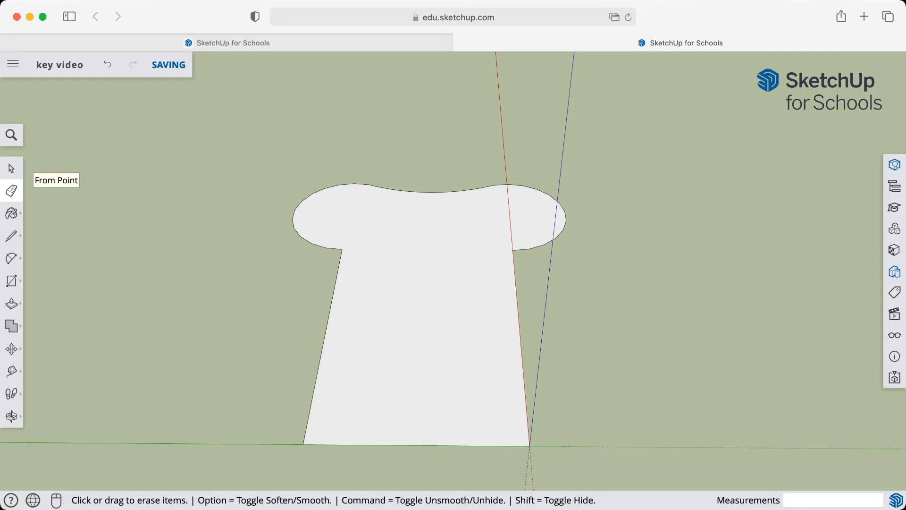
{"action": "key", "text": "t"}
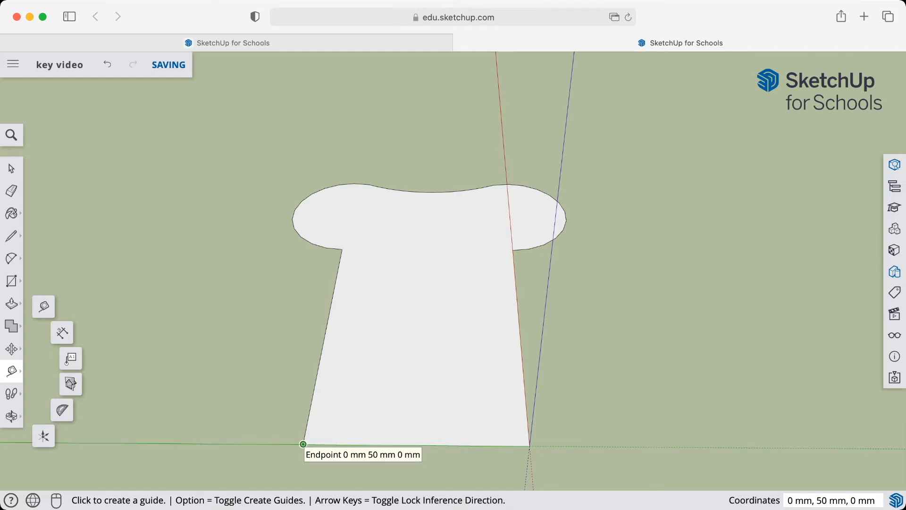
{"action": "left_click", "coordinate": [303, 443]}
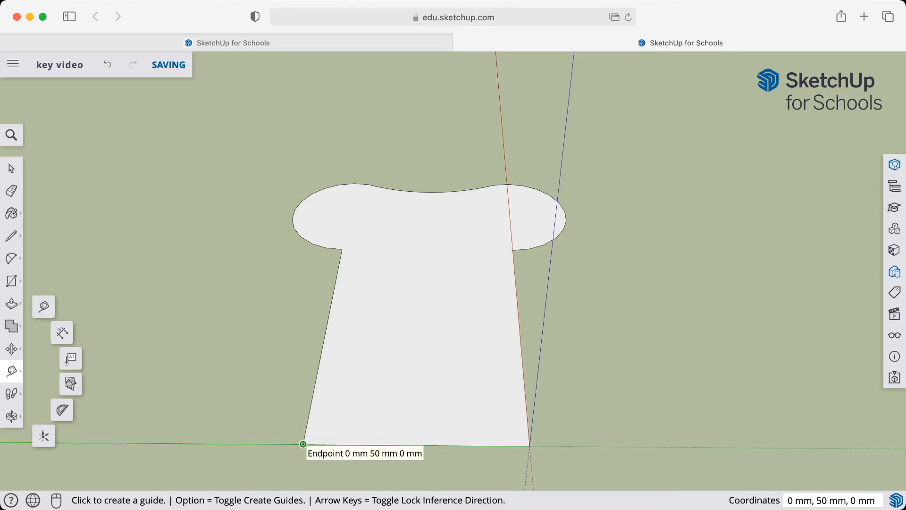
{"action": "left_click", "coordinate": [303, 443]}
{"action": "type", "text": "20"}
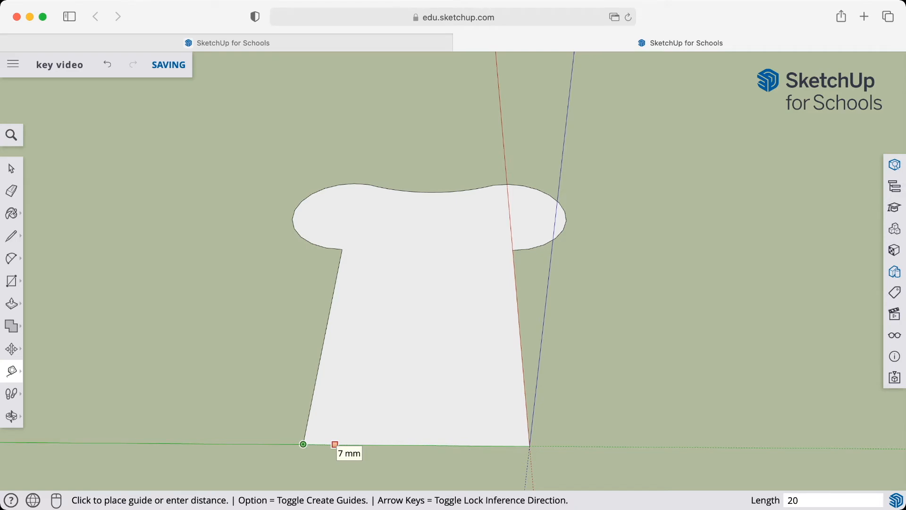
{"action": "key", "text": "Return"}
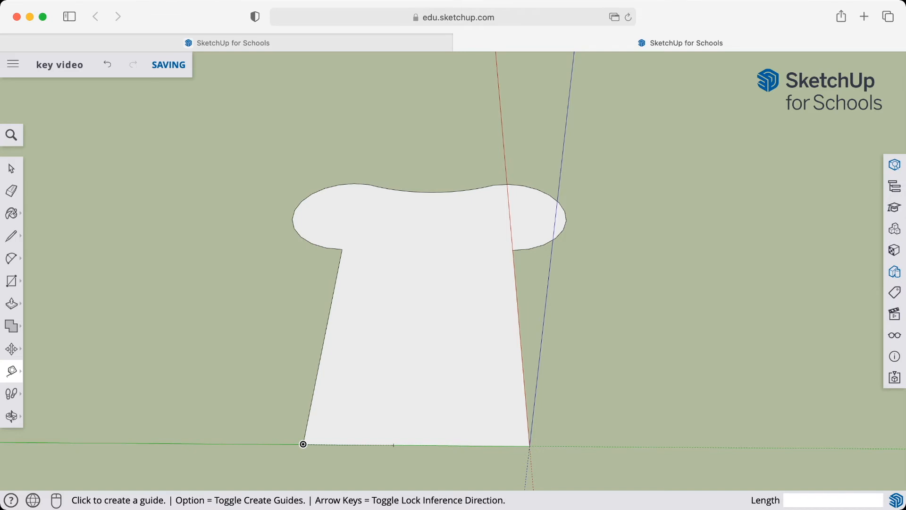
{"action": "left_click", "coordinate": [393, 444]}
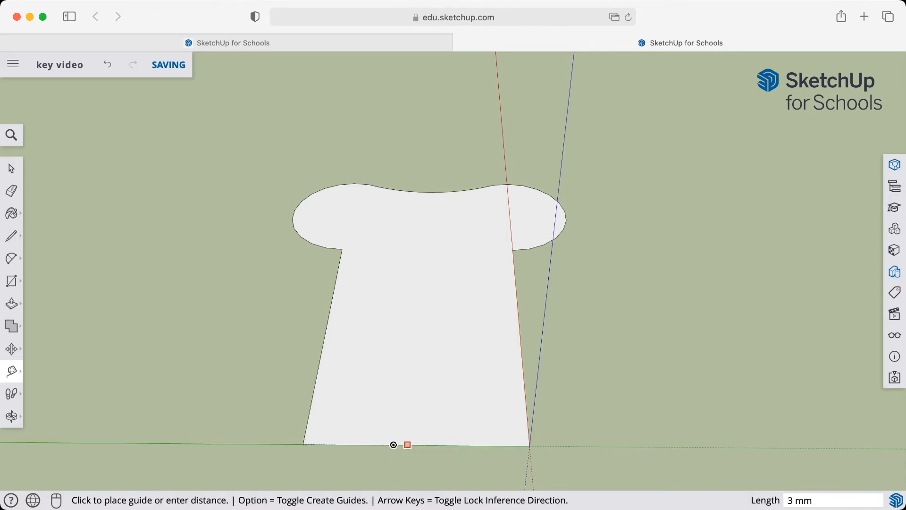
{"action": "type", "text": "10"}
{"action": "key", "text": "Return"}
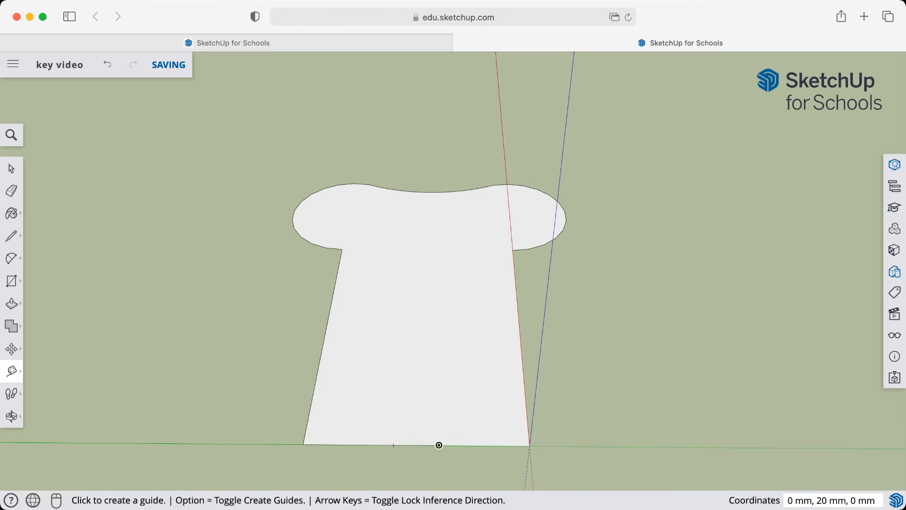
{"action": "left_click", "coordinate": [462, 444]}
- Mark a guide point 45 mm up the long edge away from the red axis and draw a 50 mm line straight across from it
{"action": "left_click", "coordinate": [303, 444]}
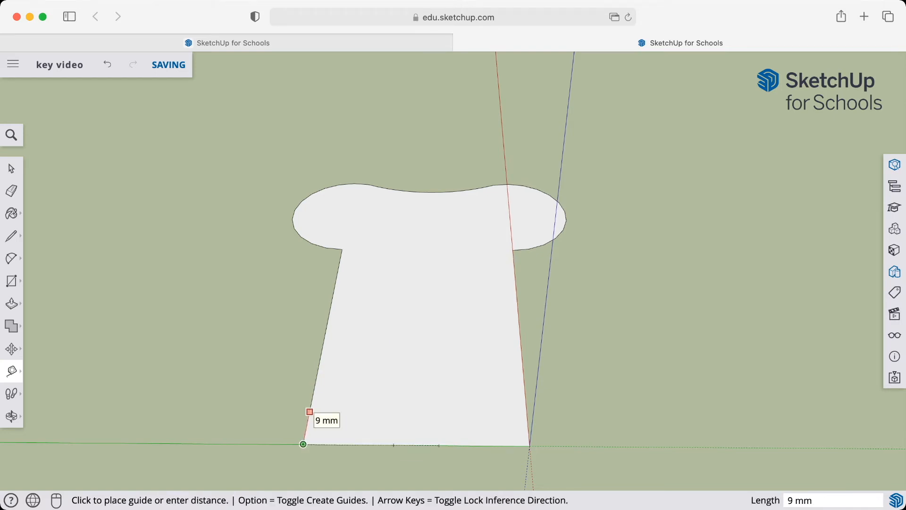
{"action": "type", "text": "45"}
{"action": "key", "text": "Return"}
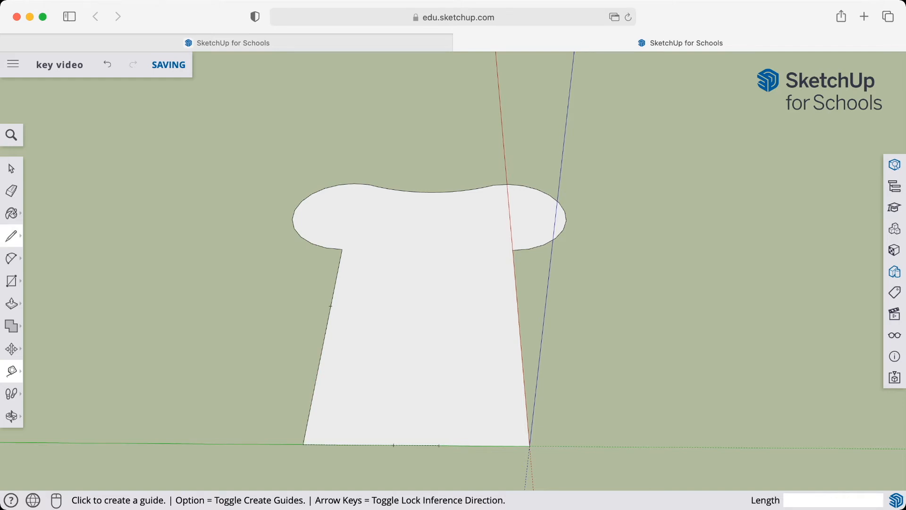
{"action": "left_click", "coordinate": [12, 236]}
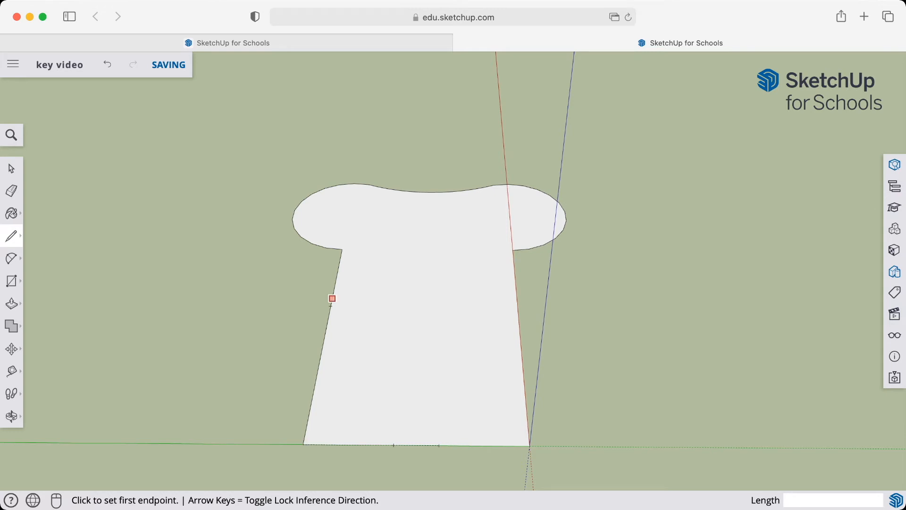
{"action": "left_click", "coordinate": [330, 305]}
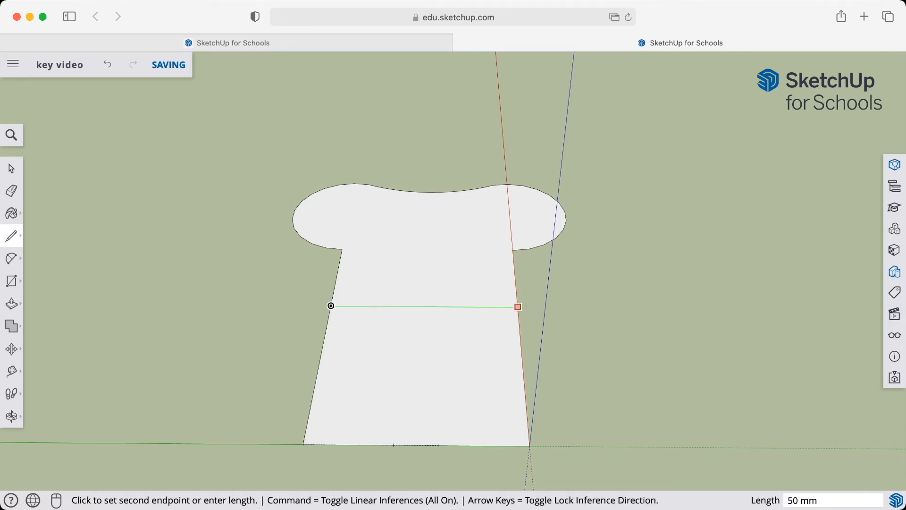
{"action": "left_click", "coordinate": [517, 307]}
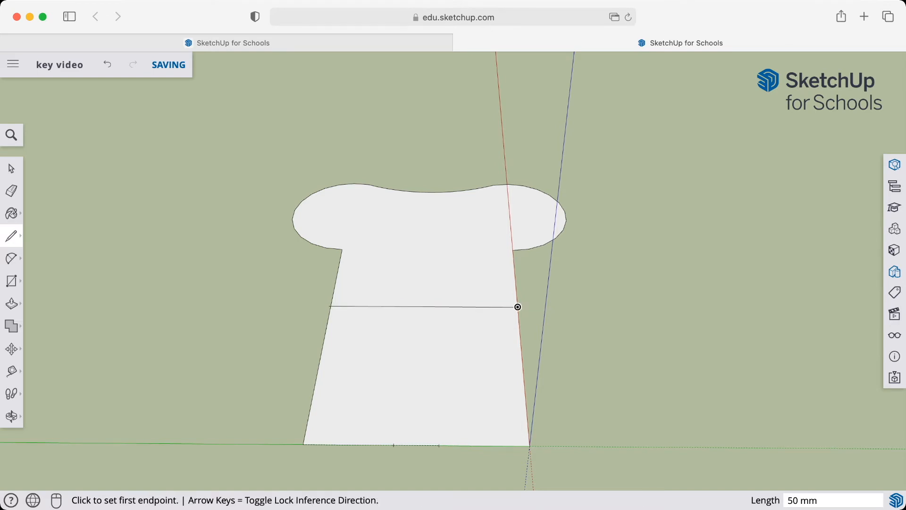
- Draw two parallel 45 mm shaft lines from the guide points on the green-axis edge to the cross line
{"action": "left_click", "coordinate": [439, 445]}
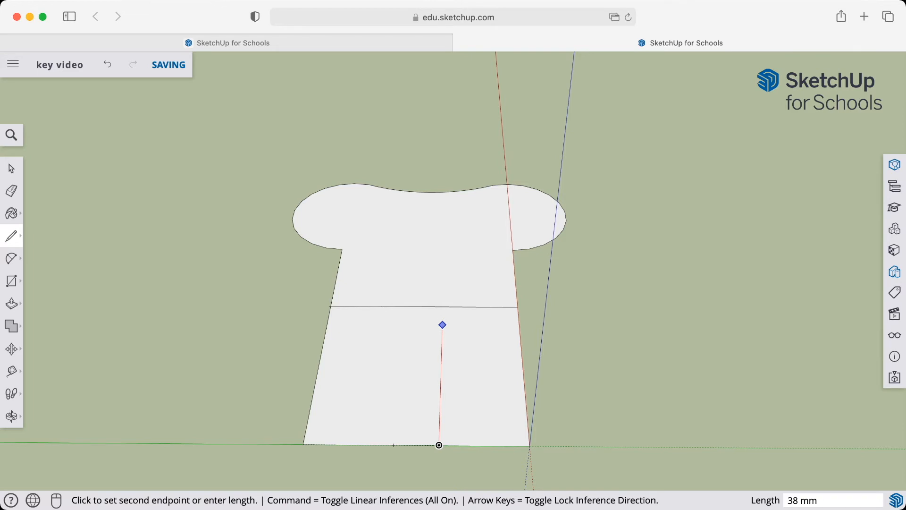
{"action": "left_click", "coordinate": [443, 307]}
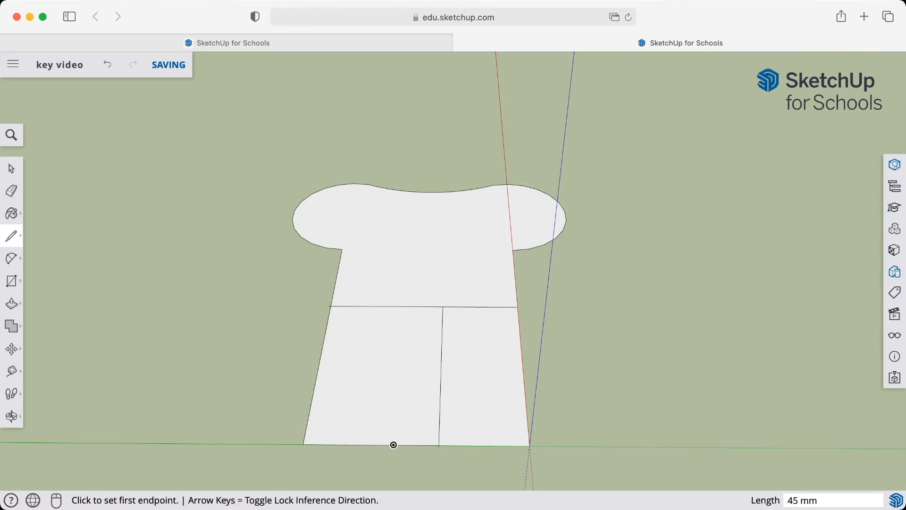
{"action": "left_click", "coordinate": [393, 444]}
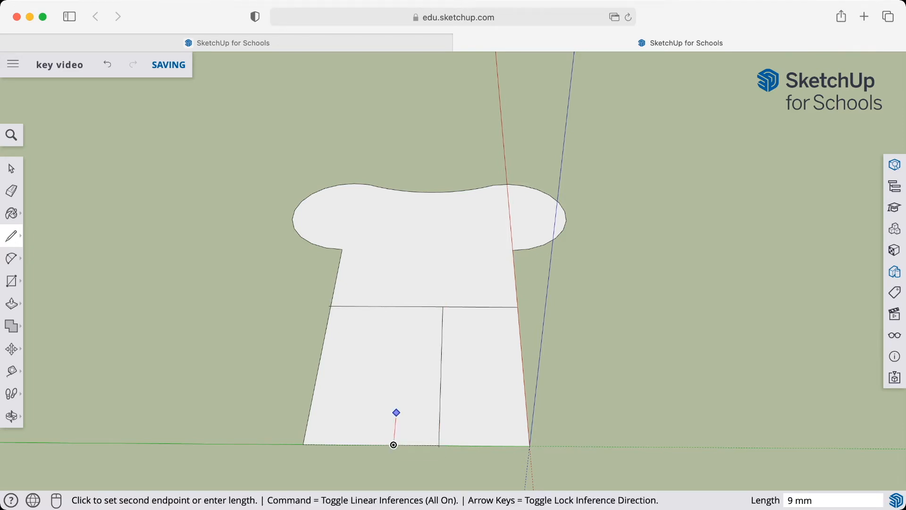
{"action": "left_click", "coordinate": [405, 307]}
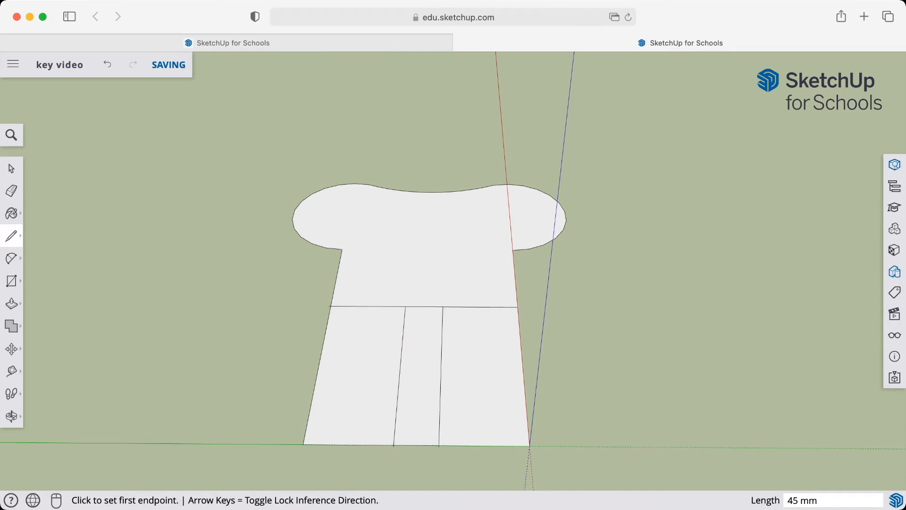
- Erase the outer long edges beside the shaft and the line separating the shaft from the head
{"action": "key", "text": "e"}
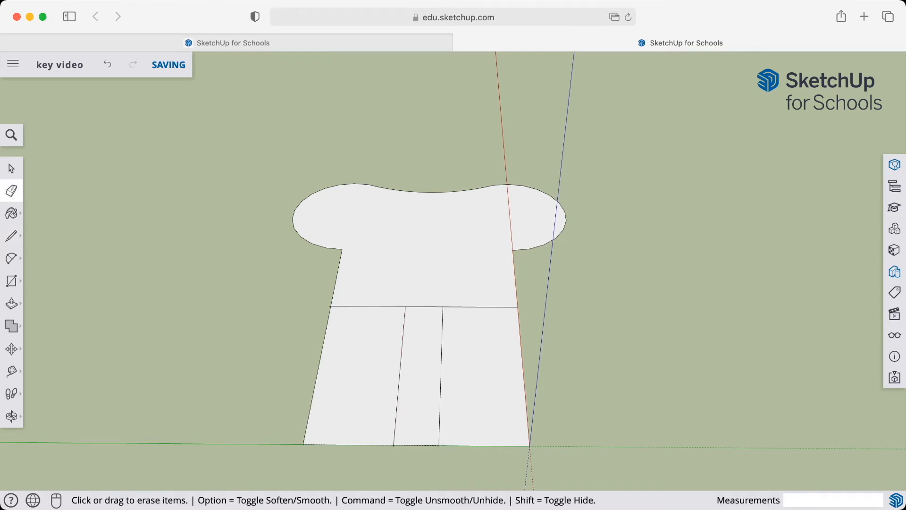
{"action": "left_click", "coordinate": [317, 376]}
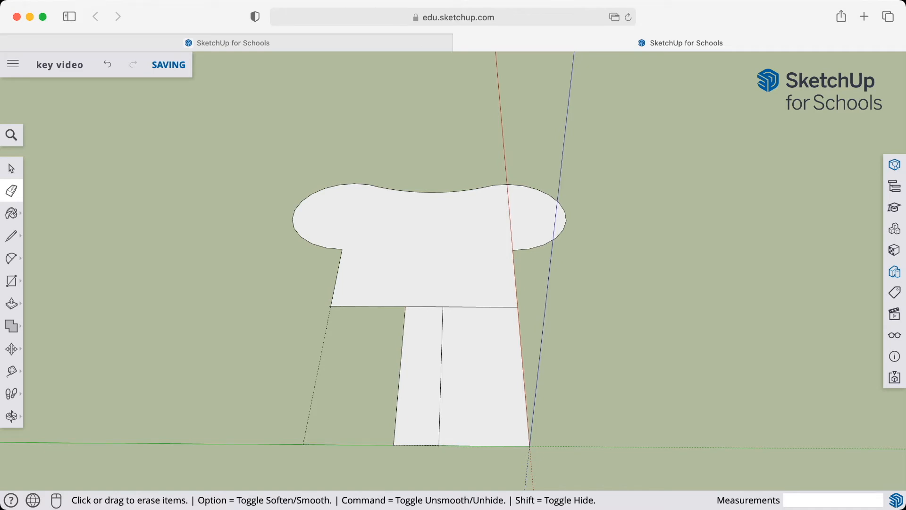
{"action": "left_click", "coordinate": [523, 375]}
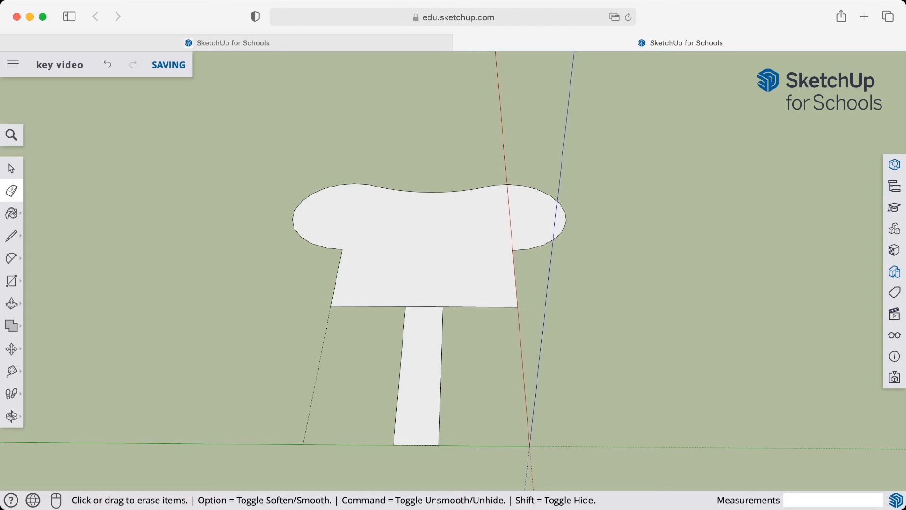
{"action": "left_click", "coordinate": [423, 307]}
- Place guide points on the shoulder edges, 5 mm outward from each corner where the shaft meets the head
{"action": "left_click", "coordinate": [11, 370]}
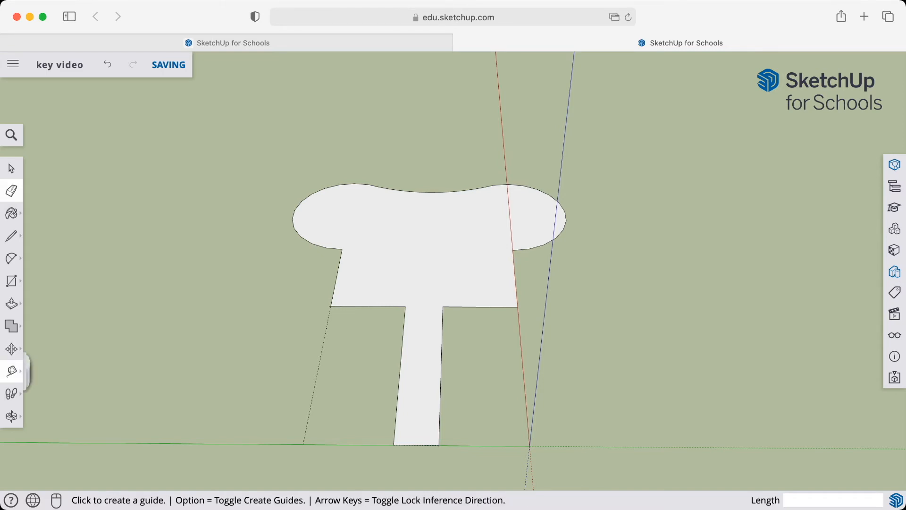
{"action": "left_click", "coordinate": [405, 307]}
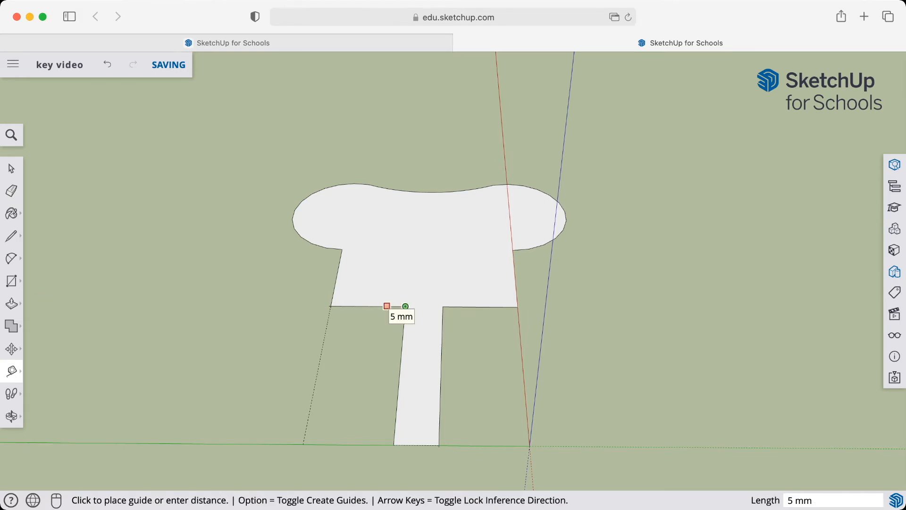
{"action": "type", "text": "5"}
{"action": "key", "text": "Return"}
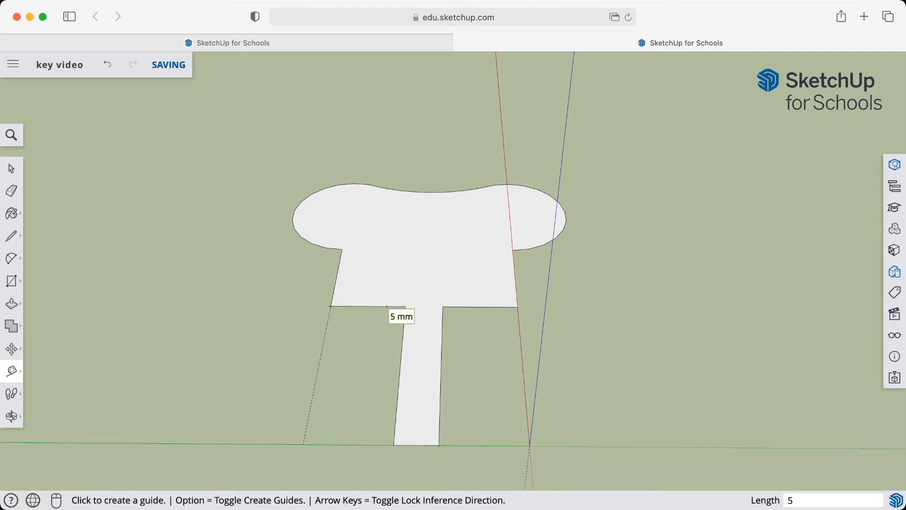
{"action": "left_click", "coordinate": [443, 307]}
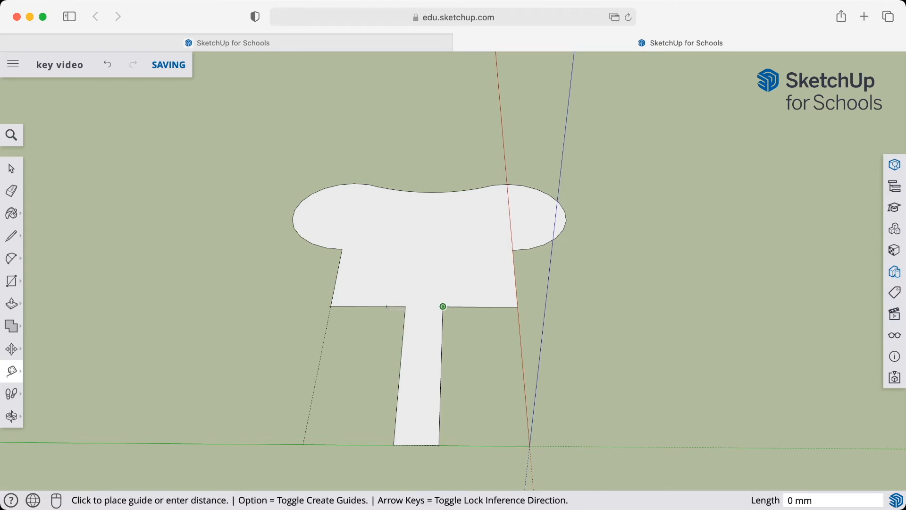
{"action": "type", "text": "5"}
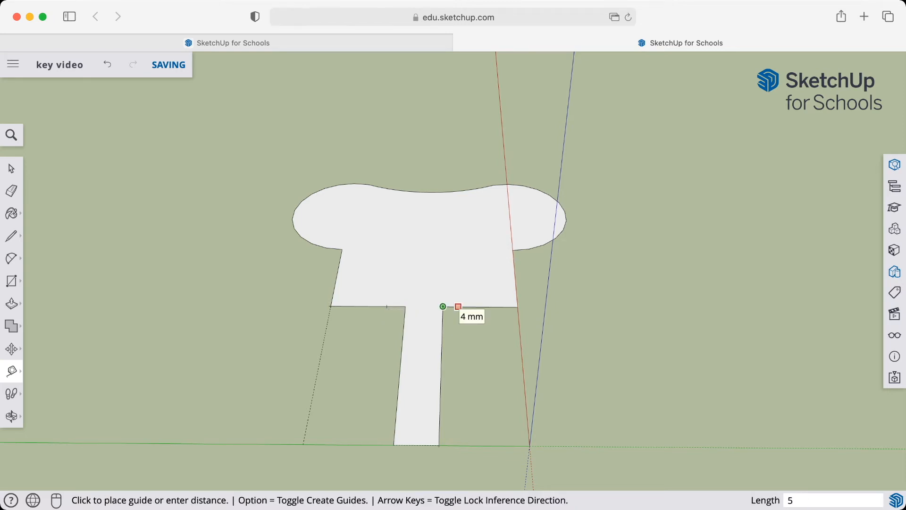
{"action": "key", "text": "Return"}
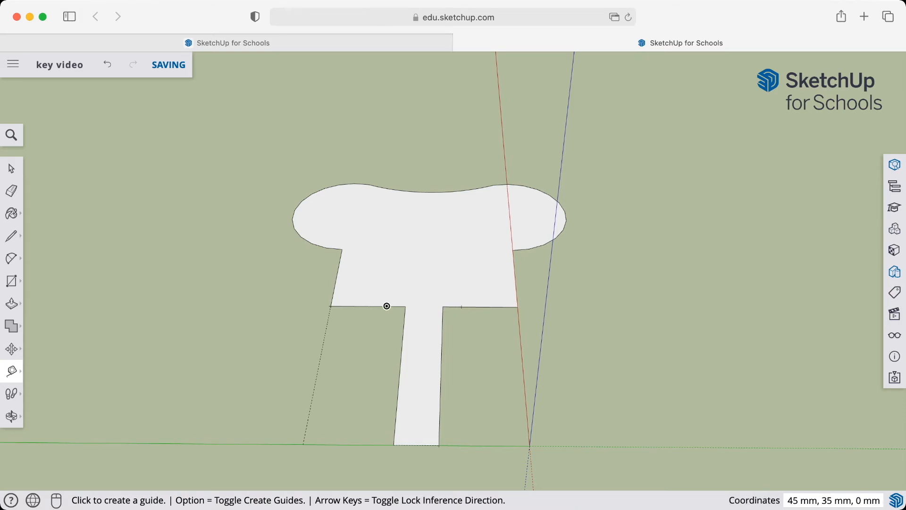
{"action": "left_click", "coordinate": [387, 306]}
{"action": "left_click", "coordinate": [405, 306]}
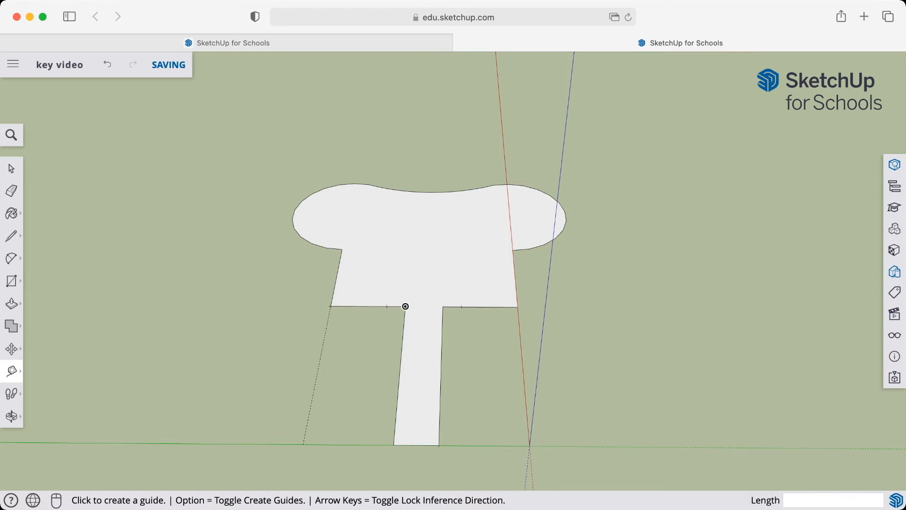
- Draw a 2 Point Arc bulging about 3 mm into the head, from the lobe corner away from the red axis to the adjacent shoulder guide point
{"action": "middle_click_drag", "start_coordinate": [405, 307], "coordinate": [580, 359]}
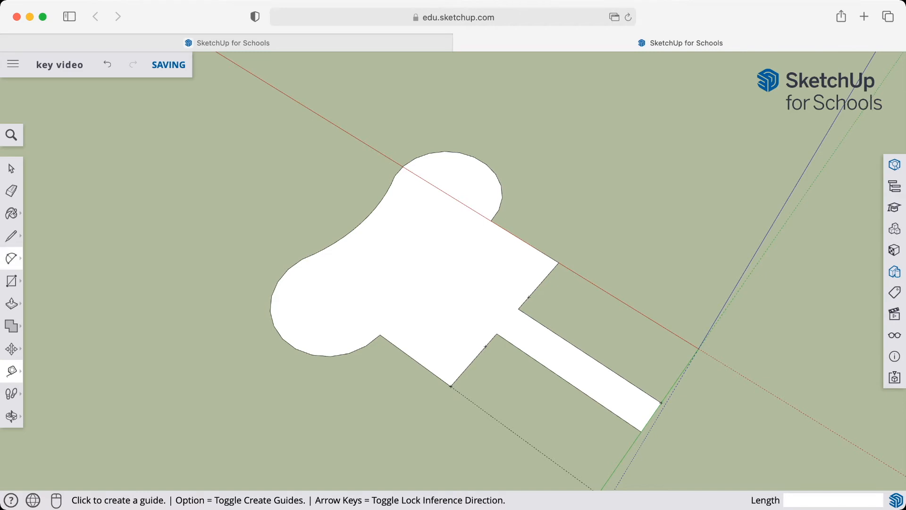
{"action": "left_click", "coordinate": [11, 258]}
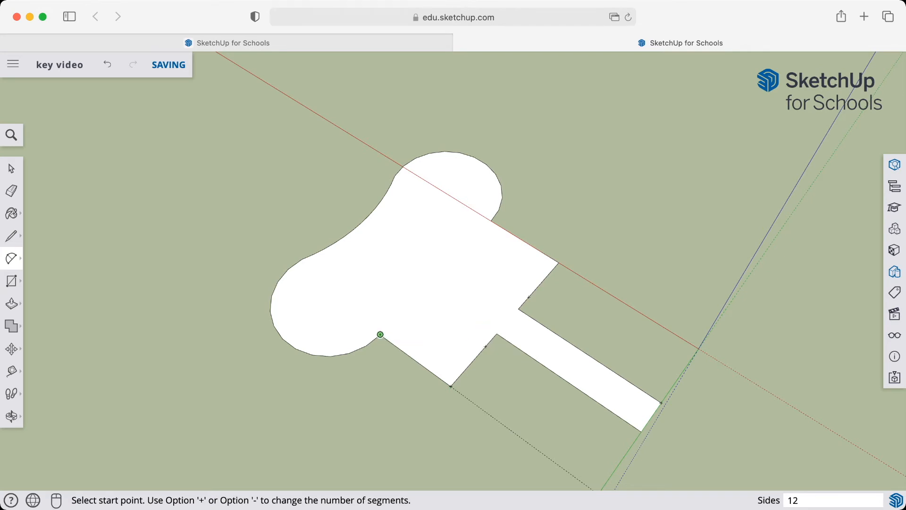
{"action": "left_click", "coordinate": [380, 334]}
{"action": "left_click", "coordinate": [486, 346]}
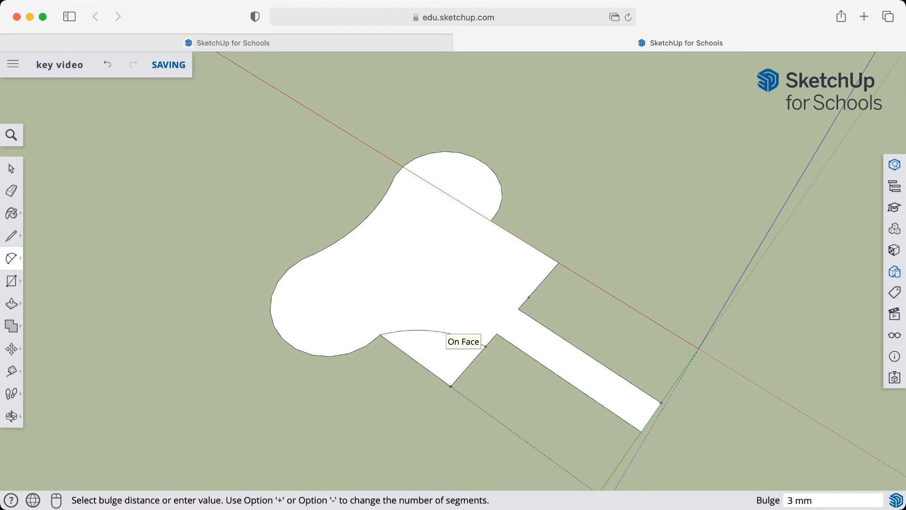
{"action": "left_click", "coordinate": [485, 346]}
{"action": "key", "text": "space"}
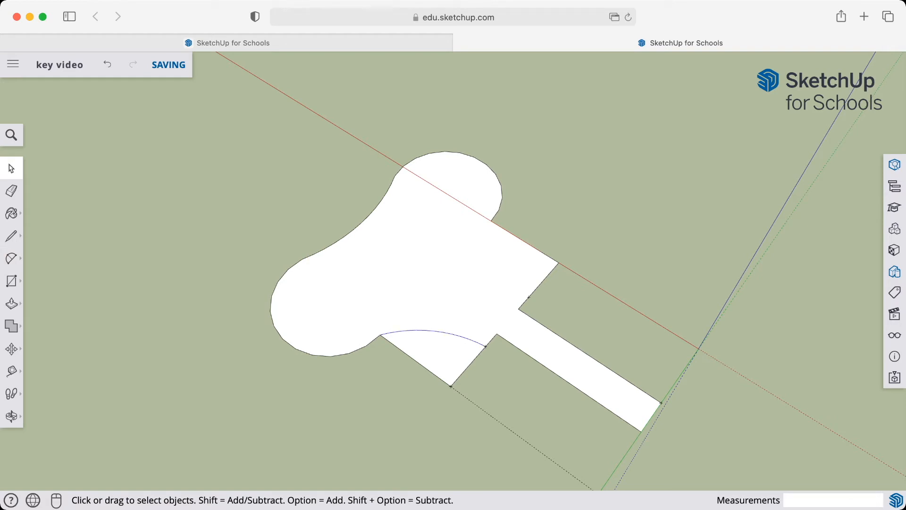
- Set the radius of the new shoulder arc to 25 mm in its entity properties
{"action": "left_click", "coordinate": [894, 164]}
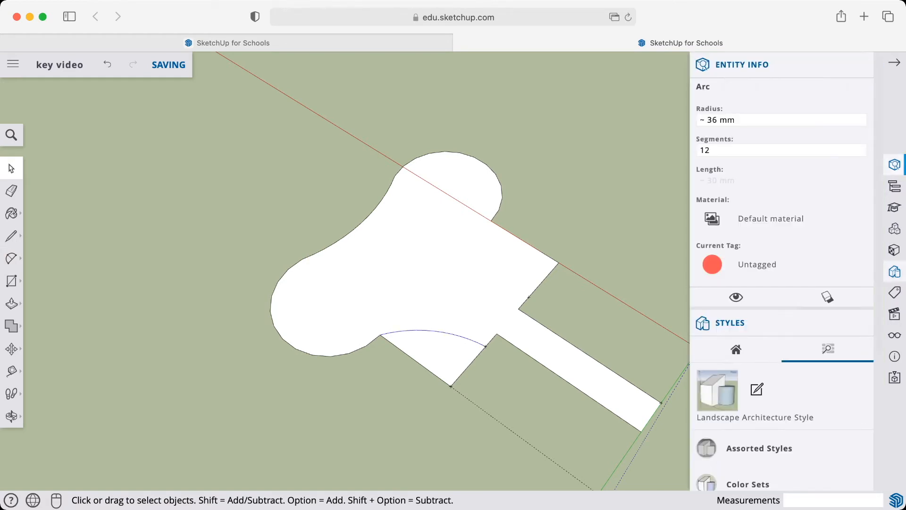
{"action": "left_click", "coordinate": [735, 119]}
{"action": "key", "text": "super+a"}
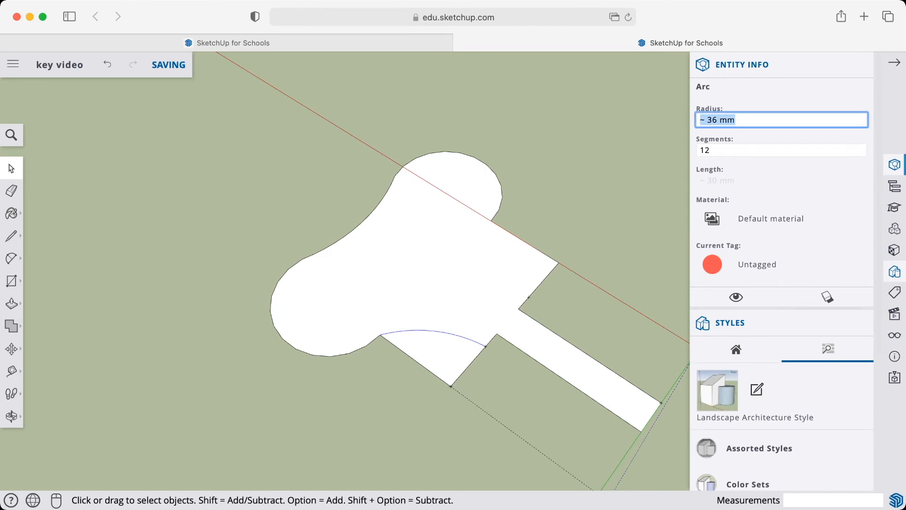
{"action": "type", "text": "25"}
{"action": "key", "text": "Return"}
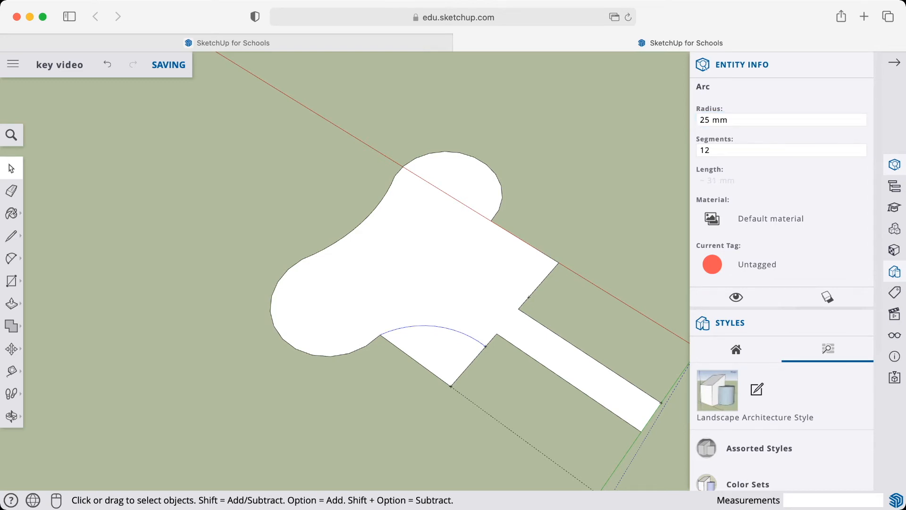
- Erase the two straight edges forming the corner outside the 25 mm arc on the side away from the red axis
{"action": "key", "text": "e"}
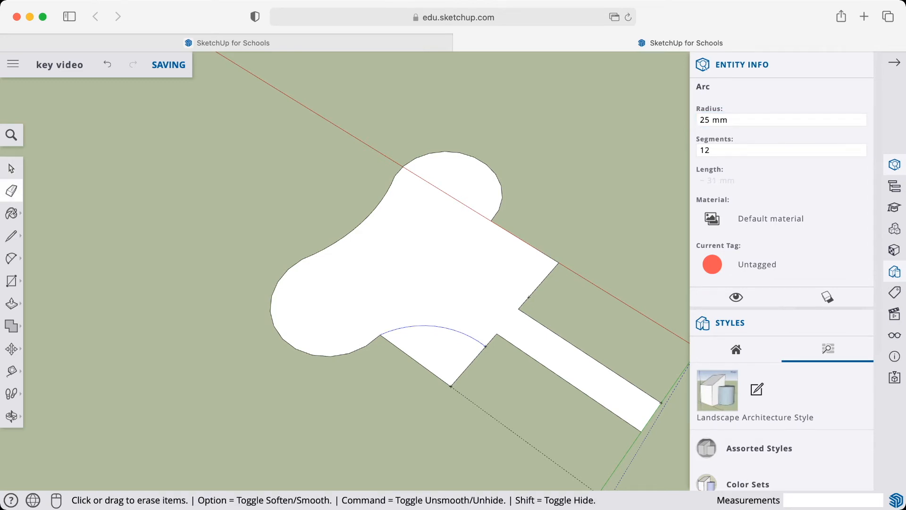
{"action": "left_click", "coordinate": [415, 361]}
{"action": "left_click", "coordinate": [468, 366]}
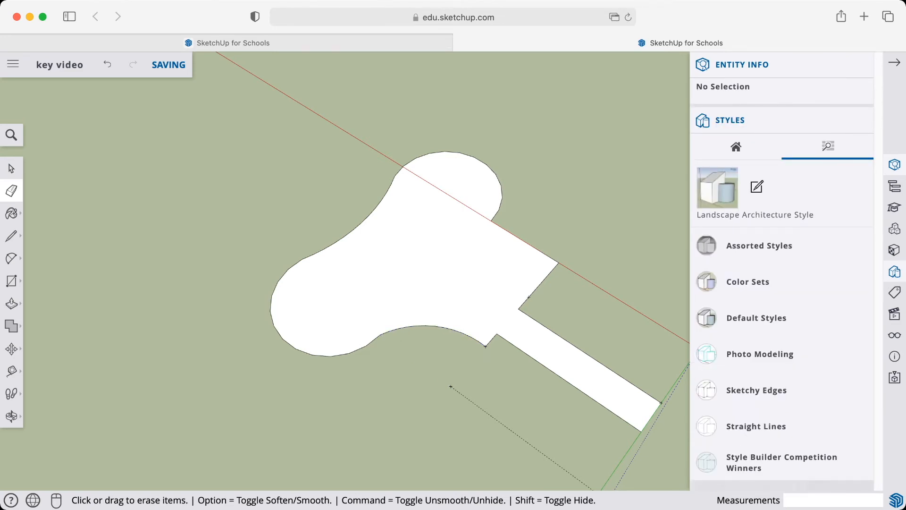
- Draw a 2 Point Arc bulging about 4 mm into the head, from the lobe corner on the red axis to the shoulder guide point
{"action": "left_click", "coordinate": [12, 257]}
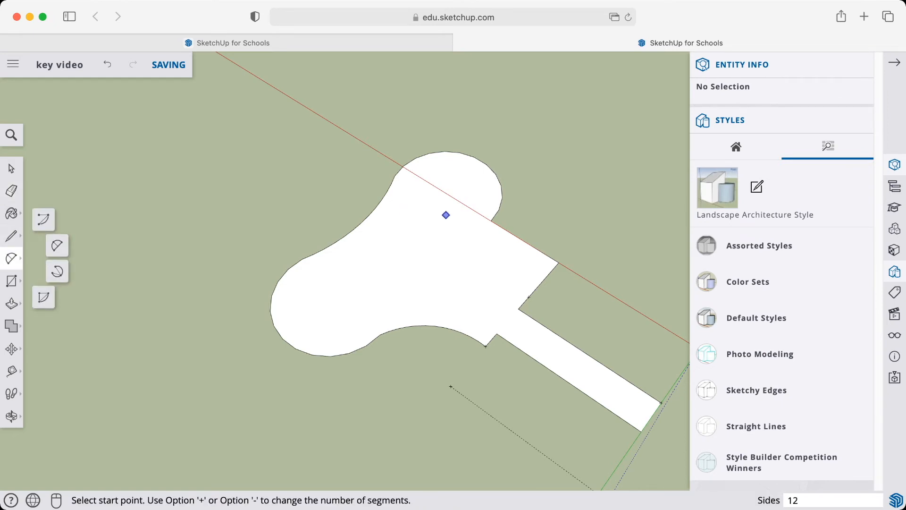
{"action": "left_click", "coordinate": [491, 220]}
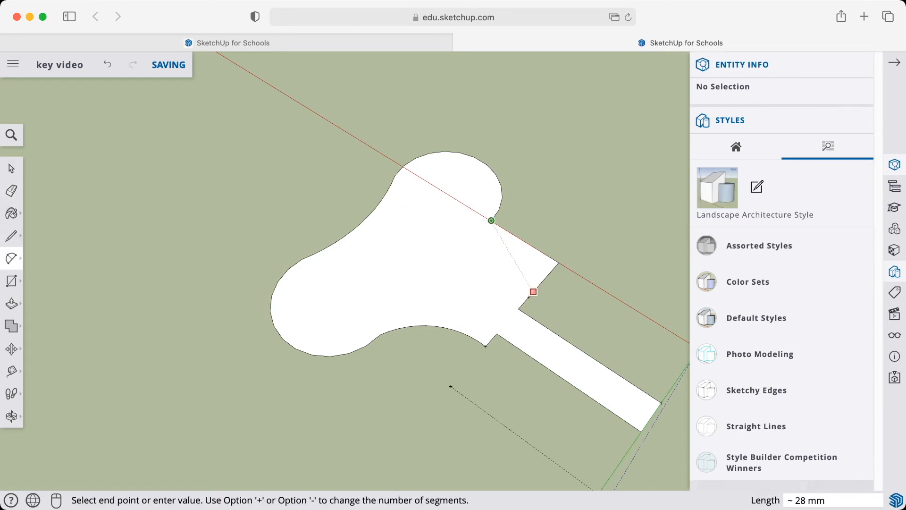
{"action": "left_click", "coordinate": [528, 296]}
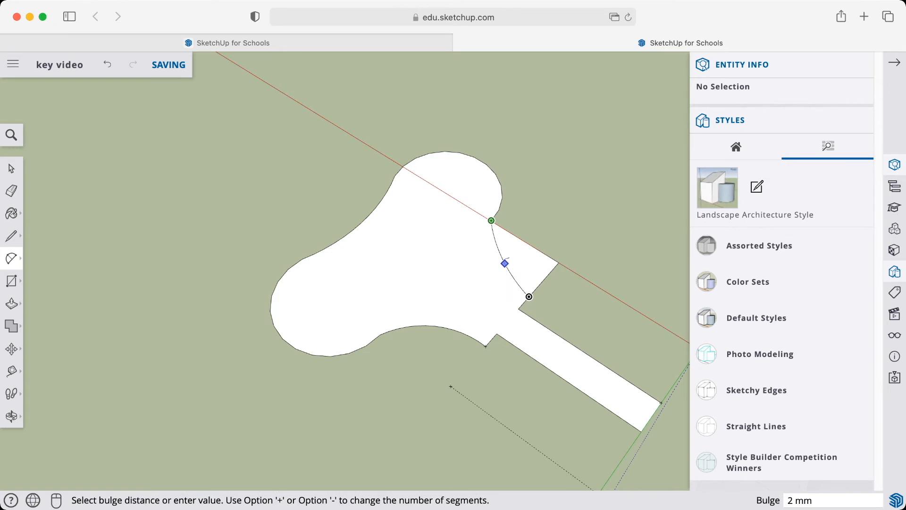
{"action": "left_click", "coordinate": [496, 266]}
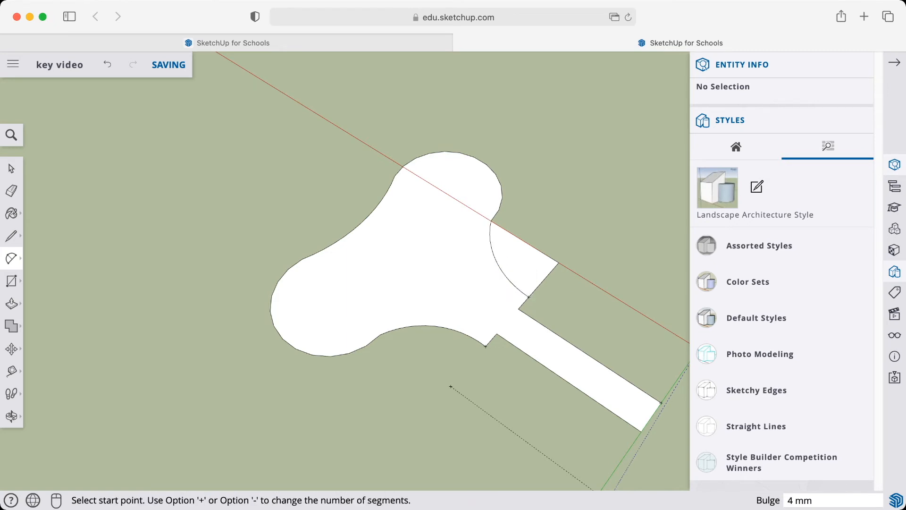
- Set the red-axis side arc's radius to 25 mm and erase the straight corner edges outside it
{"action": "key", "text": "space"}
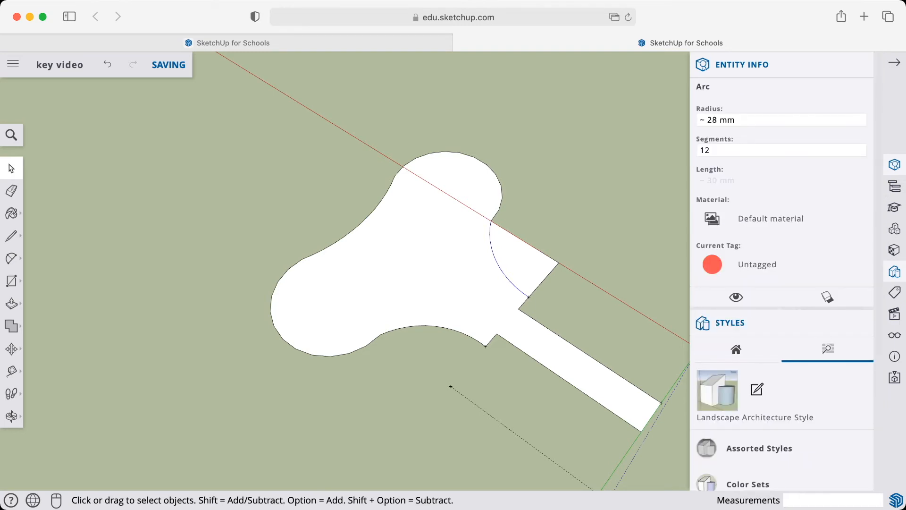
{"action": "left_click", "coordinate": [736, 120]}
{"action": "left_click_drag", "start_coordinate": [727, 120], "coordinate": [699, 120]}
{"action": "left_click", "coordinate": [735, 120]}
{"action": "type", "text": "25"}
{"action": "key", "text": "Return"}
{"action": "key", "text": "e"}
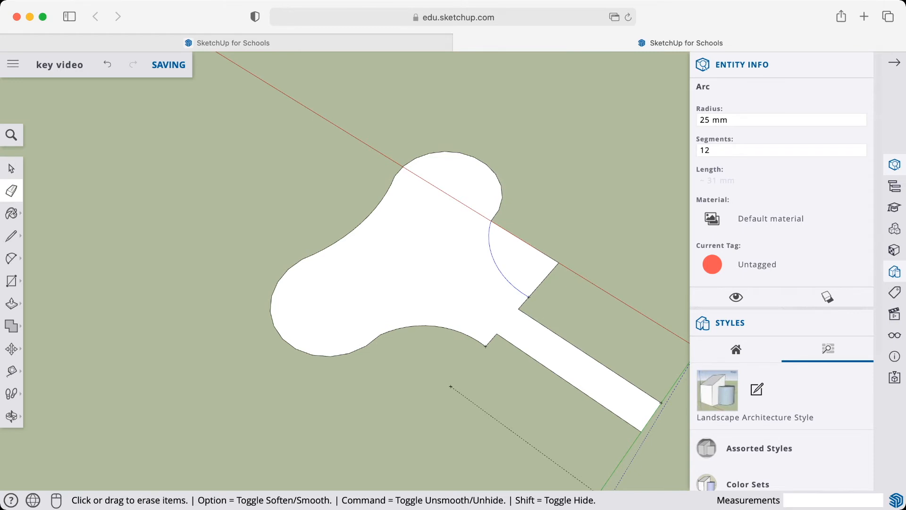
{"action": "left_click", "coordinate": [525, 241]}
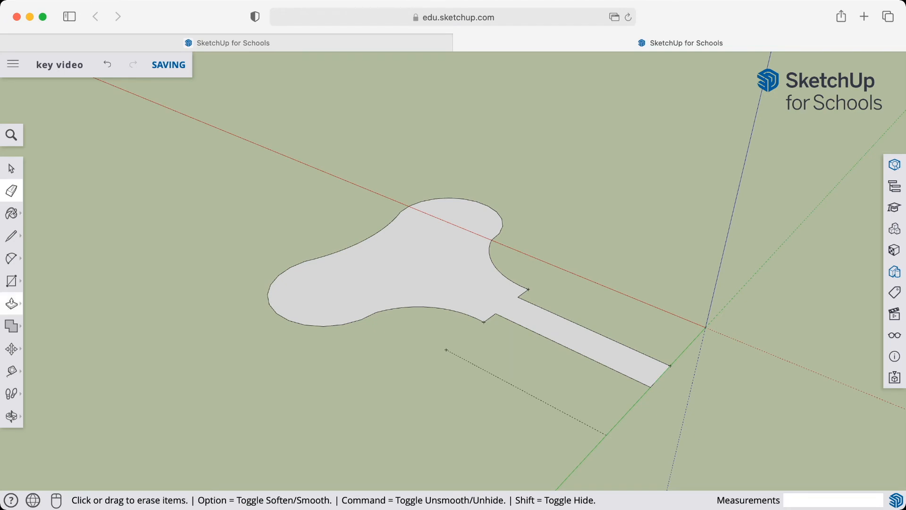
- Push/Pull the whole key face upward by 20 mm
{"action": "left_click", "coordinate": [11, 303]}
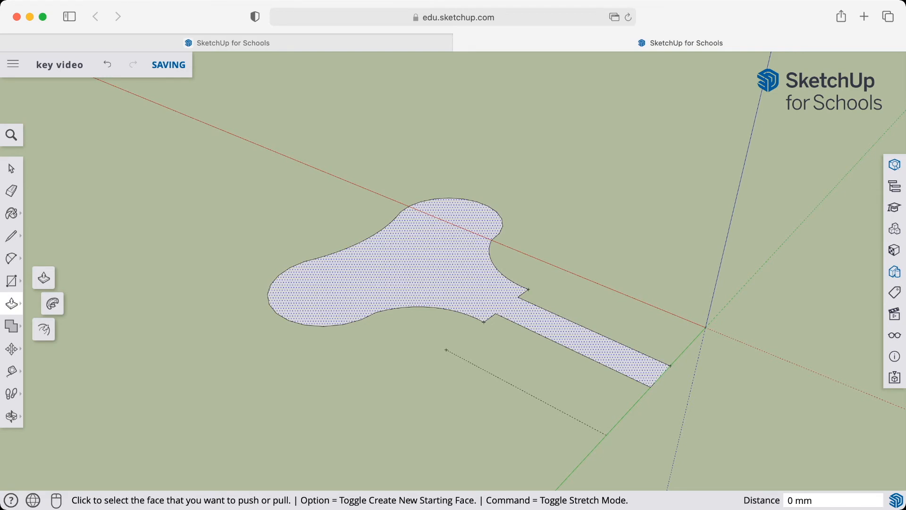
{"action": "left_click", "coordinate": [415, 264]}
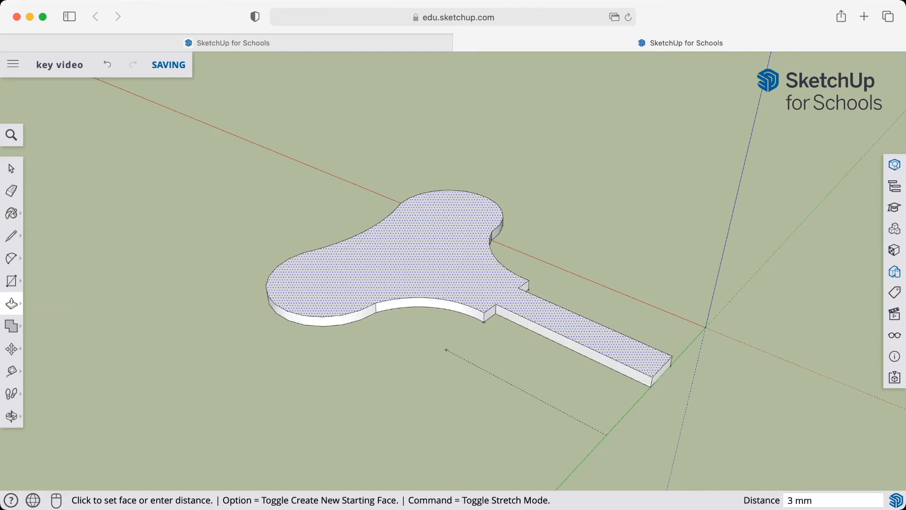
{"action": "type", "text": "20"}
{"action": "key", "text": "Return"}
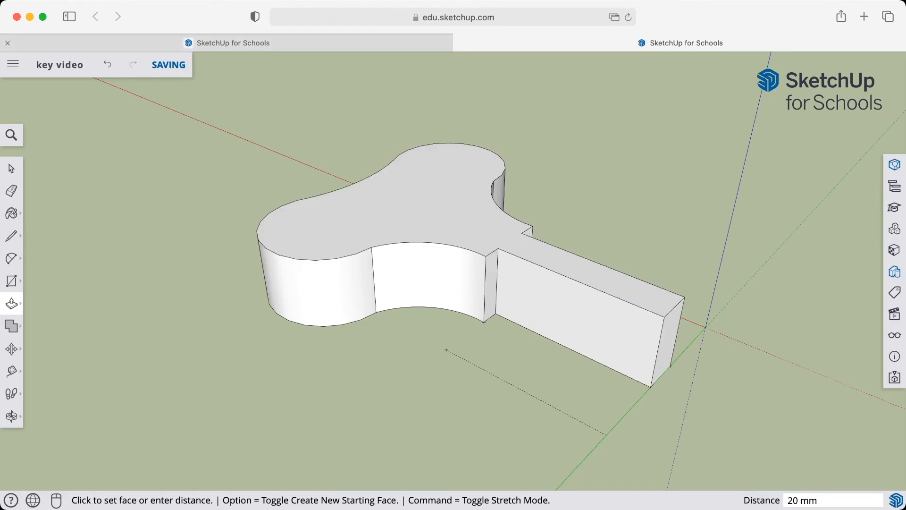
- Compare the extruded key with the finished smoothed key model, examining its shaft slot and head holes
{"action": "left_click", "coordinate": [227, 43]}
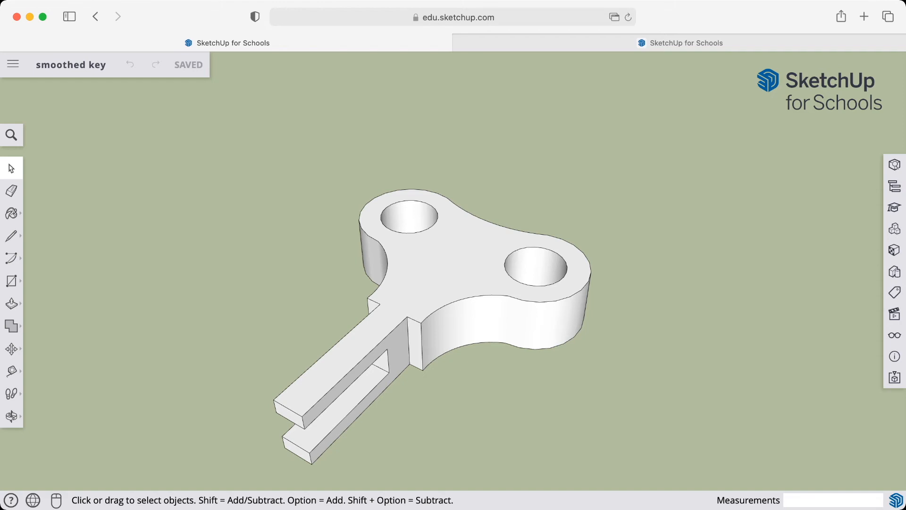
{"action": "left_click", "coordinate": [566, 43]}
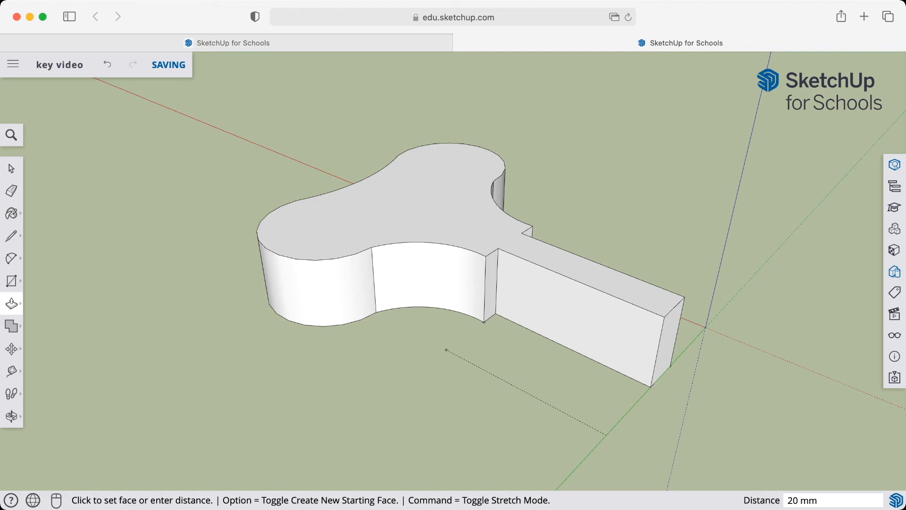
{"action": "left_click", "coordinate": [226, 43]}
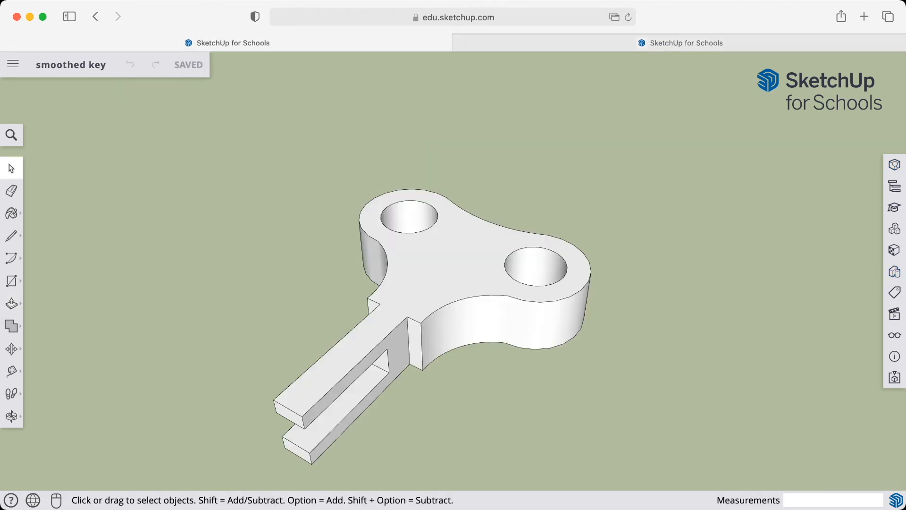
{"action": "left_click", "coordinate": [680, 43]}
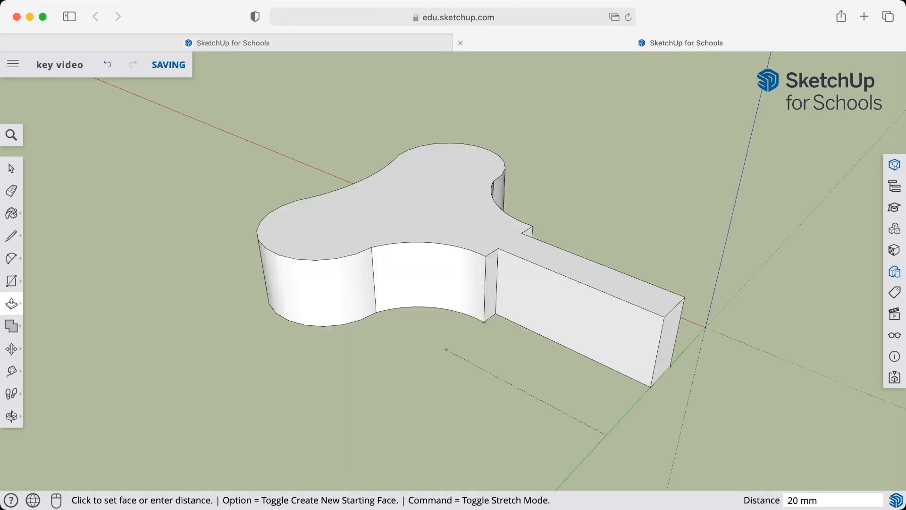
- Place guide points on the shaft end's vertical edge, 5 mm above the lower corner and another 10 mm above that
{"action": "middle_click_drag", "start_coordinate": [581, 307], "coordinate": [590, 264]}
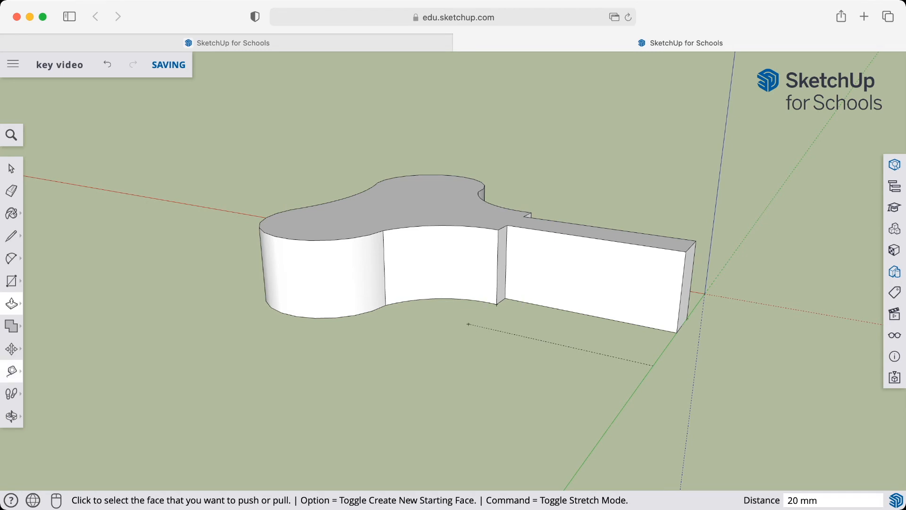
{"action": "left_click", "coordinate": [12, 371]}
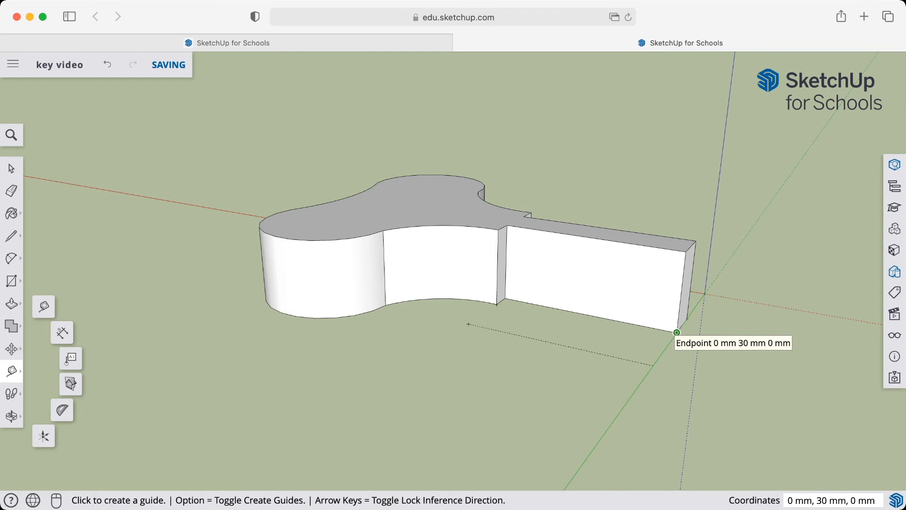
{"action": "left_click", "coordinate": [677, 333]}
{"action": "type", "text": "5"}
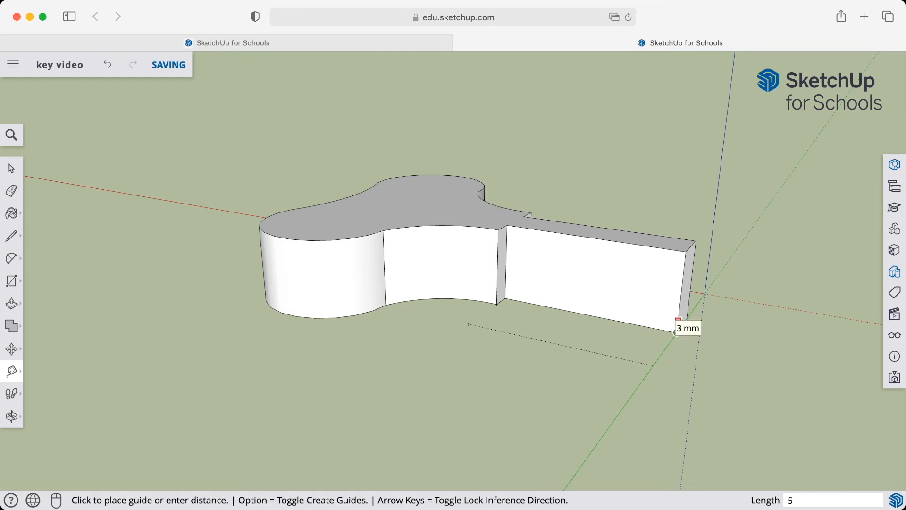
{"action": "key", "text": "Return"}
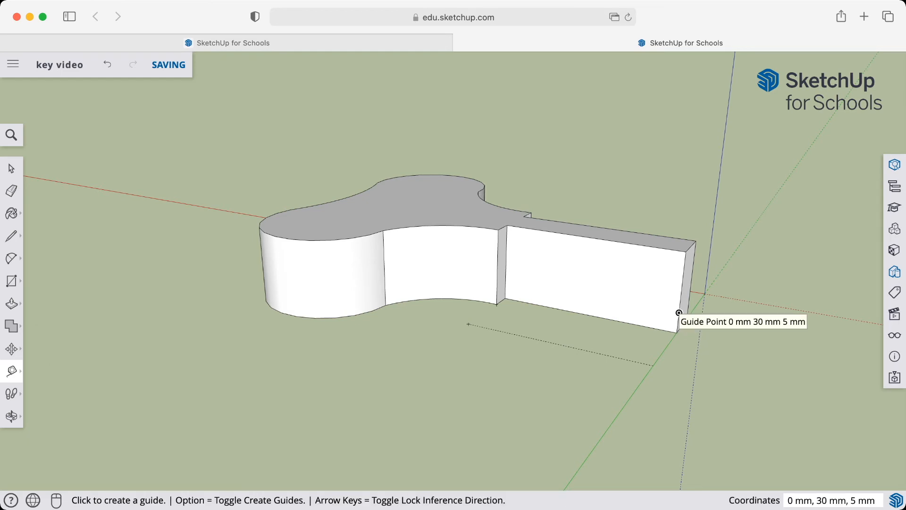
{"action": "left_click", "coordinate": [679, 312]}
{"action": "type", "text": "10"}
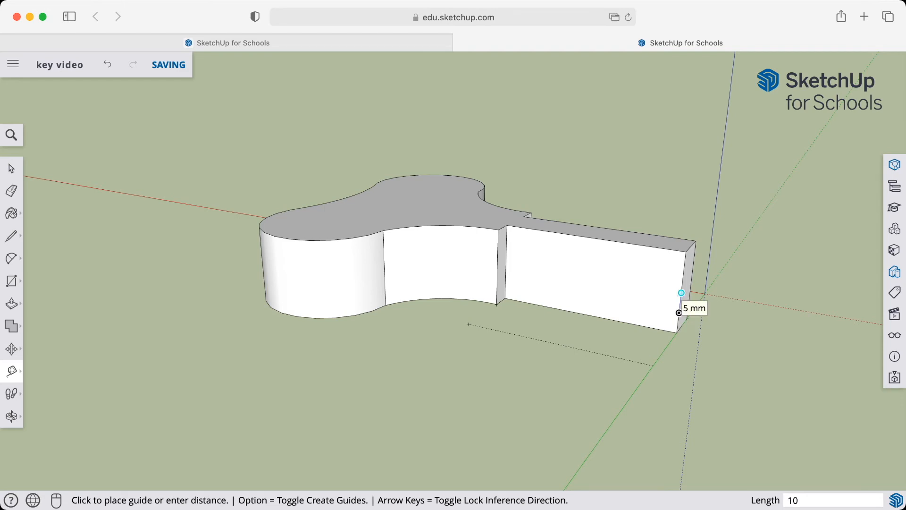
{"action": "key", "text": "Return"}
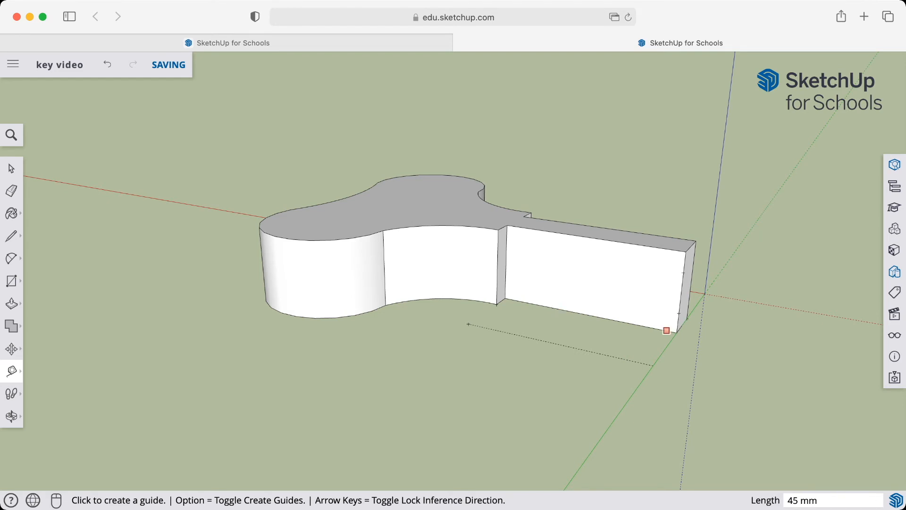
- Place a guide point on the shaft's lower long edge, 35 mm from the end corner towards the head
{"action": "left_click", "coordinate": [677, 333]}
{"action": "type", "text": "35"}
{"action": "key", "text": "Return"}
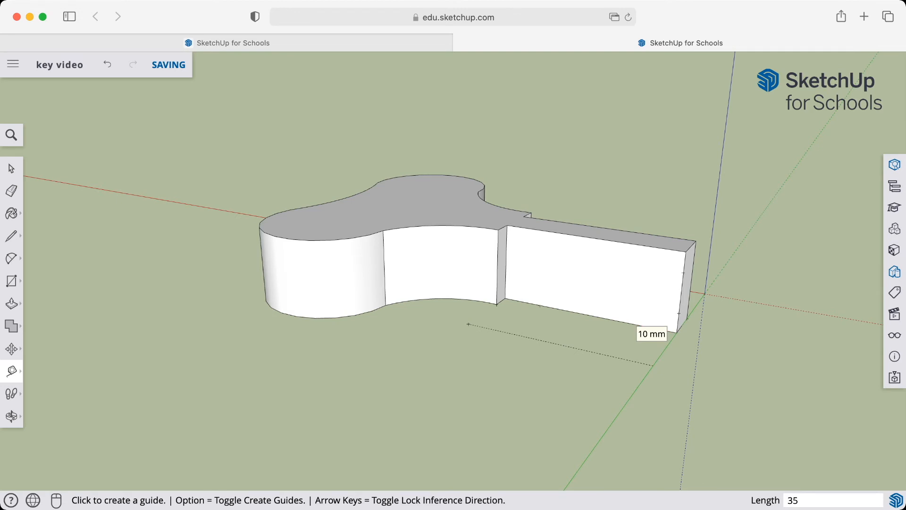
- Draw a 20 mm vertical line up from the 35 mm guide point and two 35 mm lines from the end guide points to it
{"action": "key", "text": "l"}
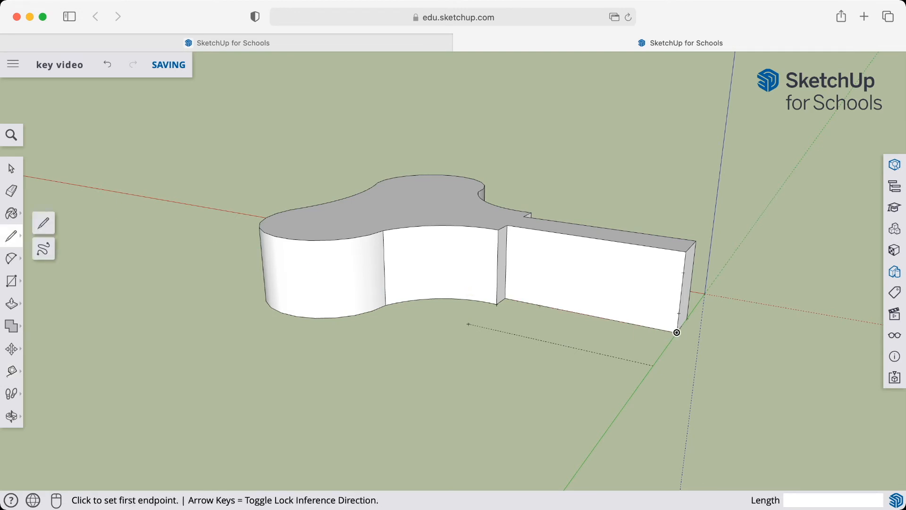
{"action": "left_click", "coordinate": [541, 305]}
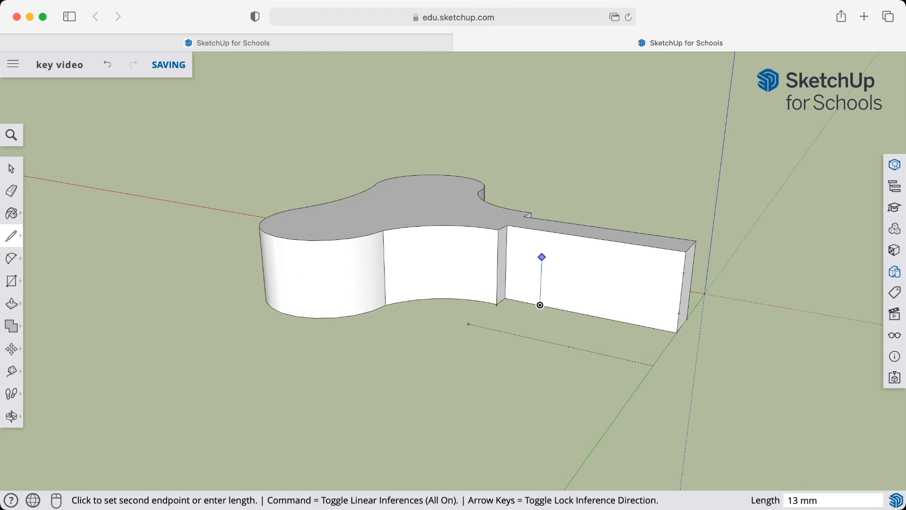
{"action": "left_click", "coordinate": [542, 231]}
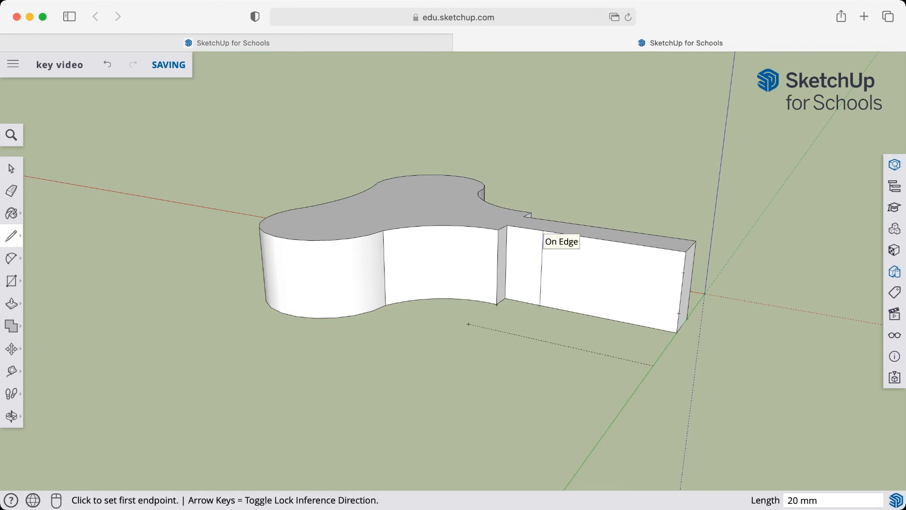
{"action": "left_click", "coordinate": [678, 313]}
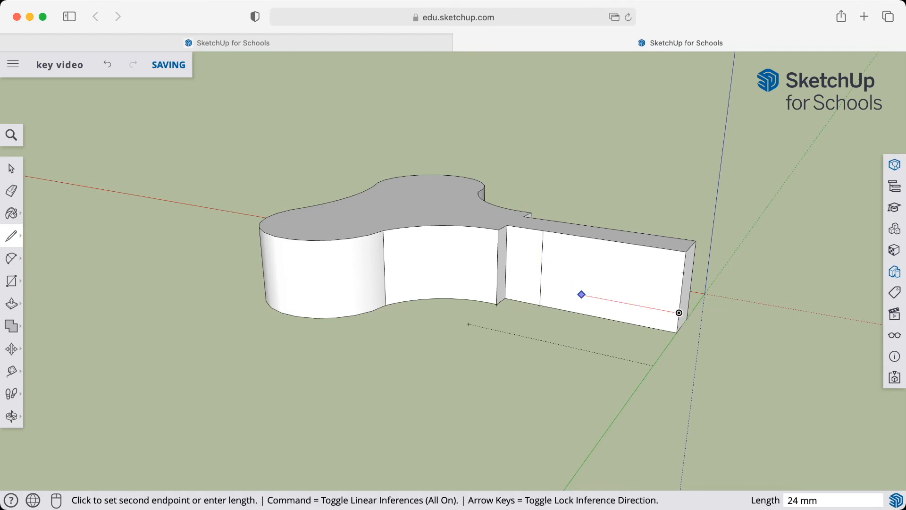
{"action": "left_click", "coordinate": [541, 286]}
{"action": "left_click", "coordinate": [684, 272]}
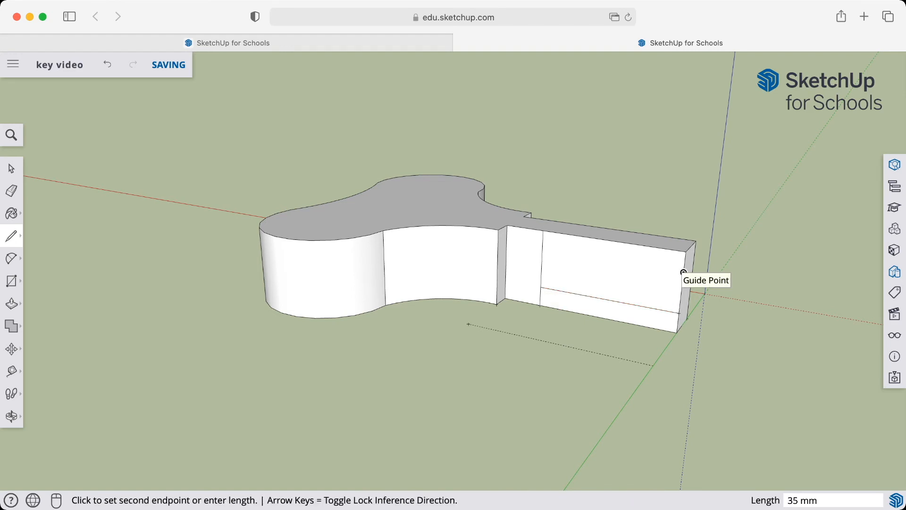
{"action": "left_click", "coordinate": [542, 250]}
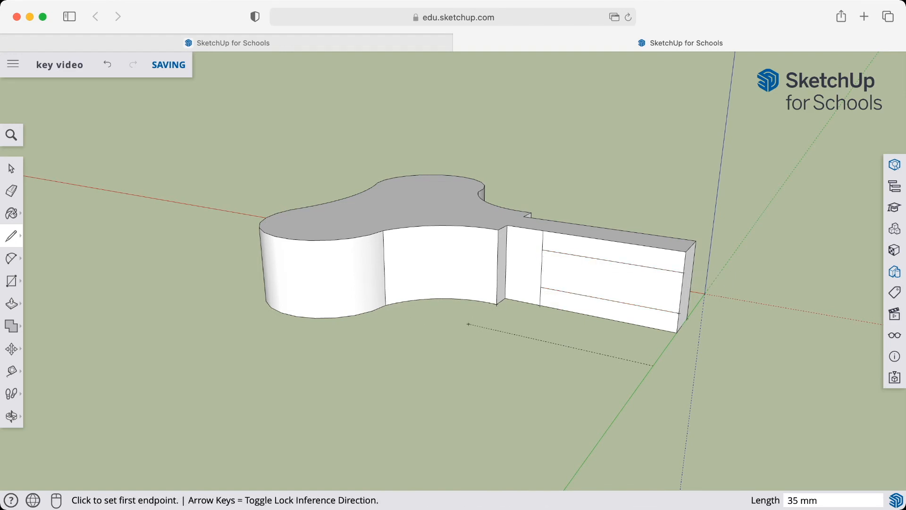
- Erase the vertical line's segments above and below the slot outline on the shaft side
{"action": "key", "text": "e"}
{"action": "left_click", "coordinate": [542, 241]}
{"action": "left_click", "coordinate": [541, 297]}
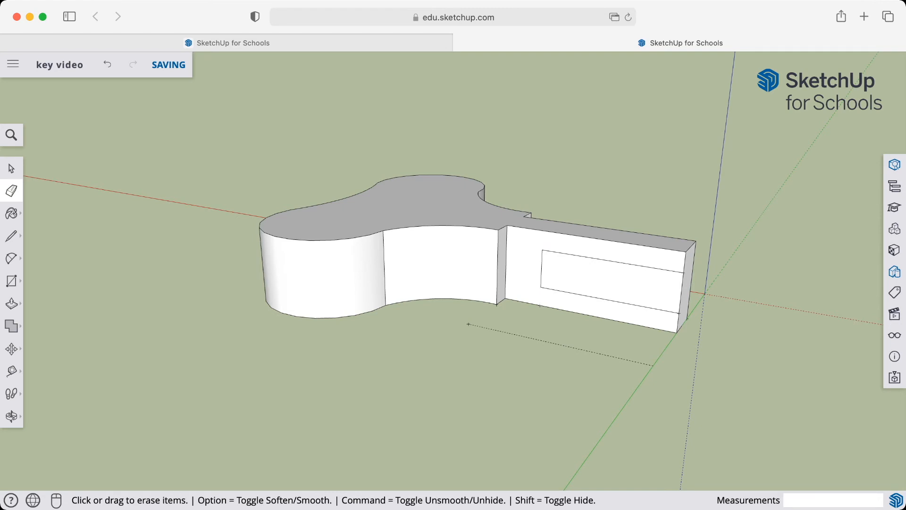
- Push the slot outline 10 mm through the shaft to cut an open slot at its end
{"action": "left_click", "coordinate": [11, 303]}
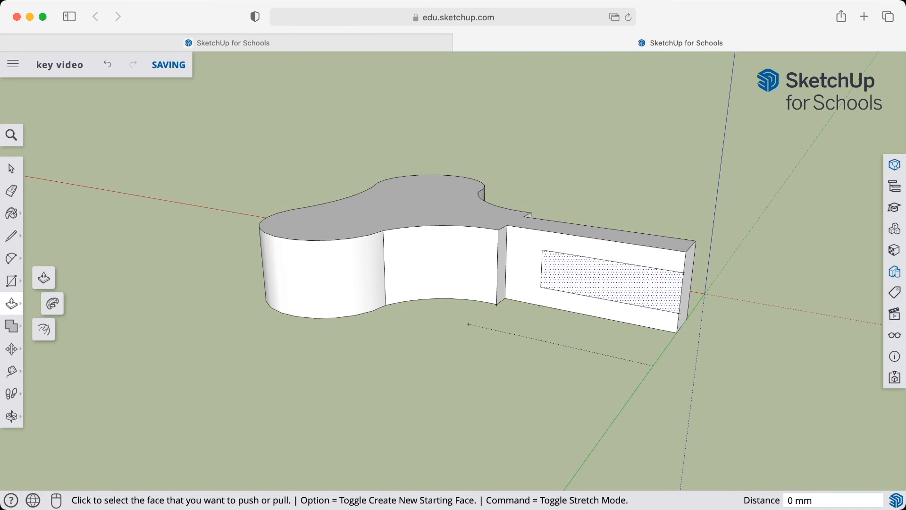
{"action": "left_click", "coordinate": [670, 290]}
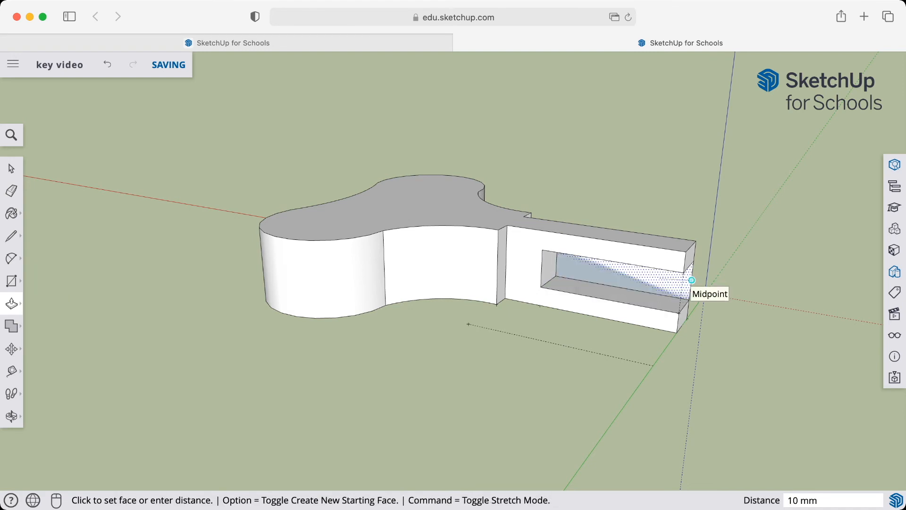
{"action": "left_click", "coordinate": [687, 291]}
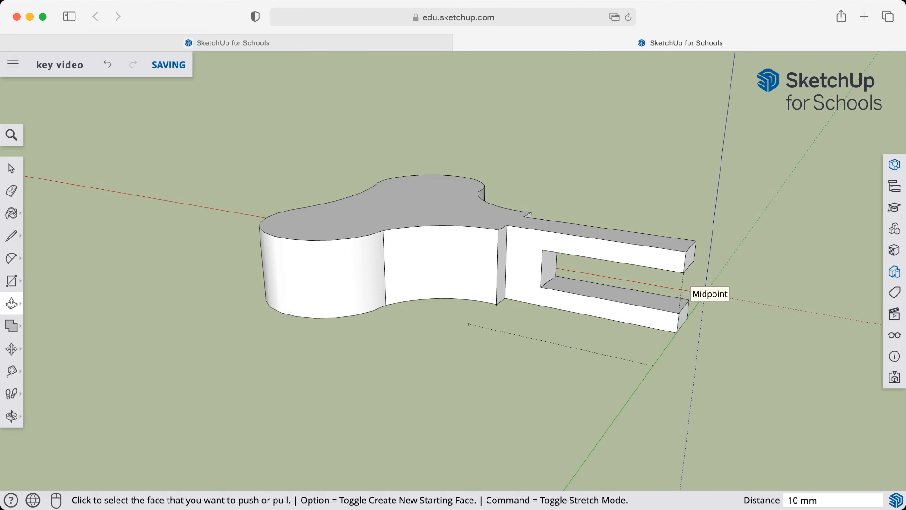
- Draw a 10 mm radius circle at the centre of each rounded lobe on the head's upper face
{"action": "middle_click_drag", "start_coordinate": [681, 290], "coordinate": [590, 349]}
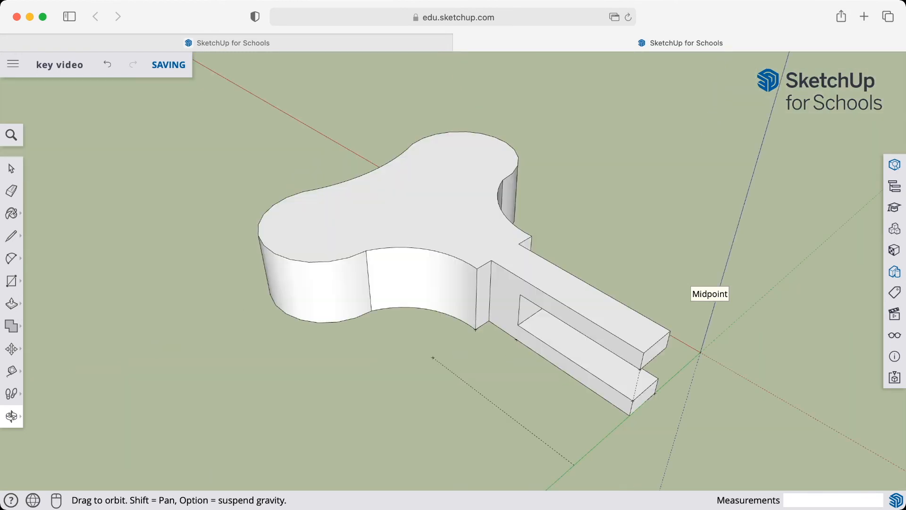
{"action": "scroll", "coordinate": [475, 259], "scroll_direction": "down", "scroll_amount": 2}
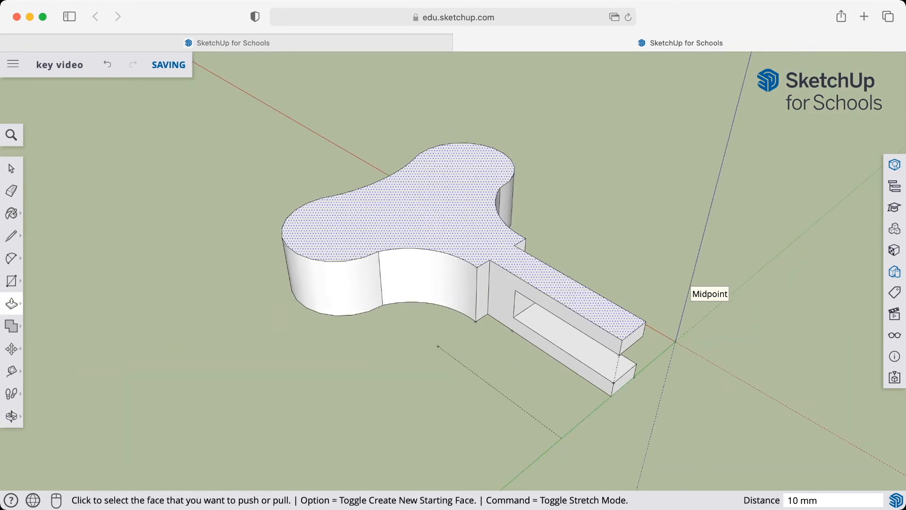
{"action": "middle_click_drag", "start_coordinate": [476, 258], "coordinate": [497, 308]}
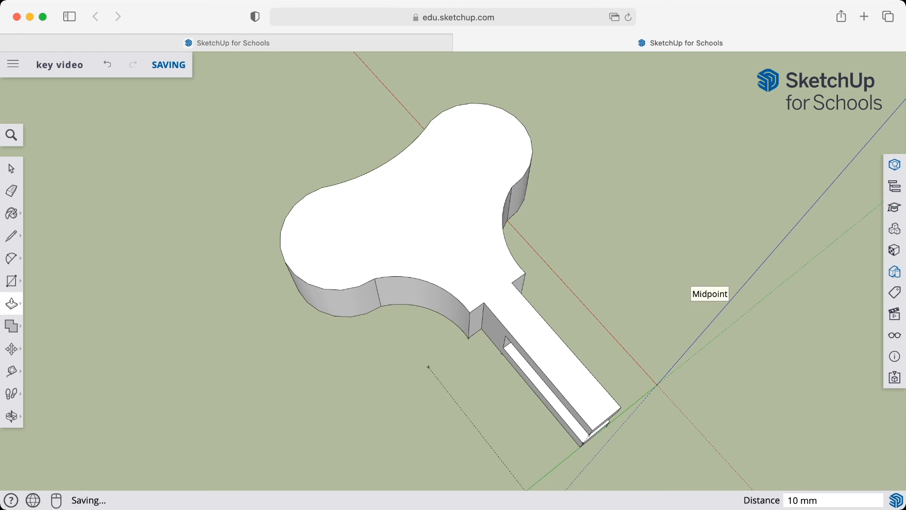
{"action": "left_click", "coordinate": [12, 280]}
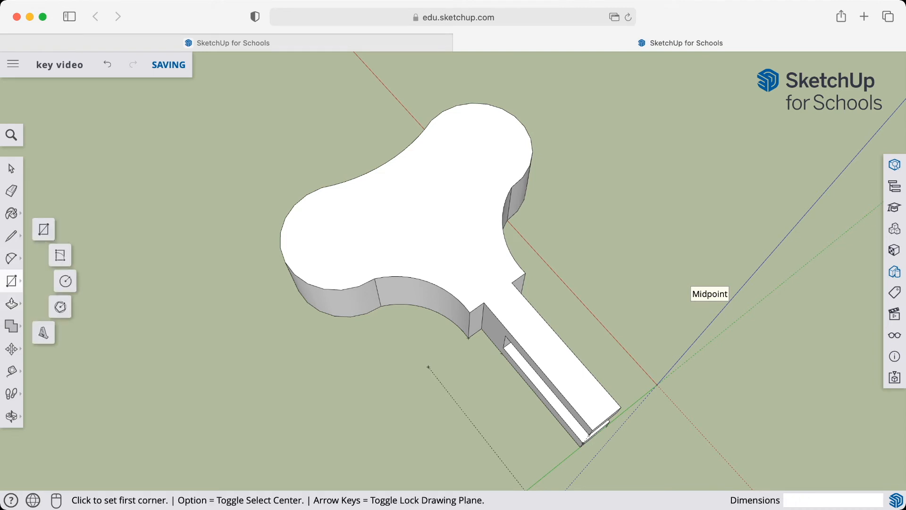
{"action": "left_click", "coordinate": [65, 280]}
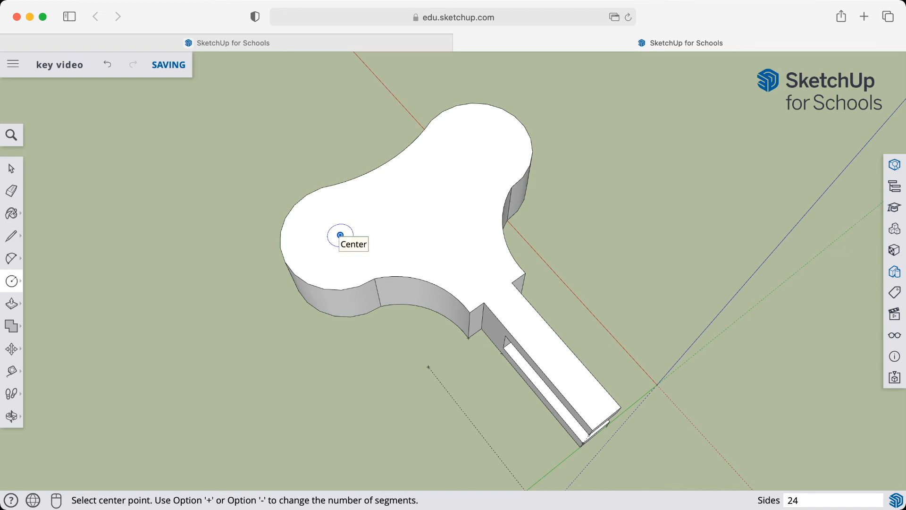
{"action": "left_click", "coordinate": [340, 235]}
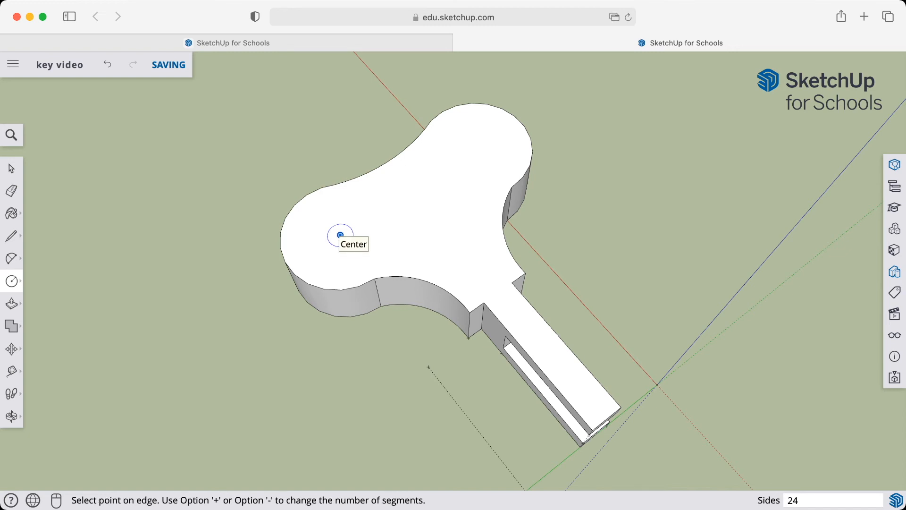
{"action": "type", "text": "10"}
{"action": "key", "text": "Return"}
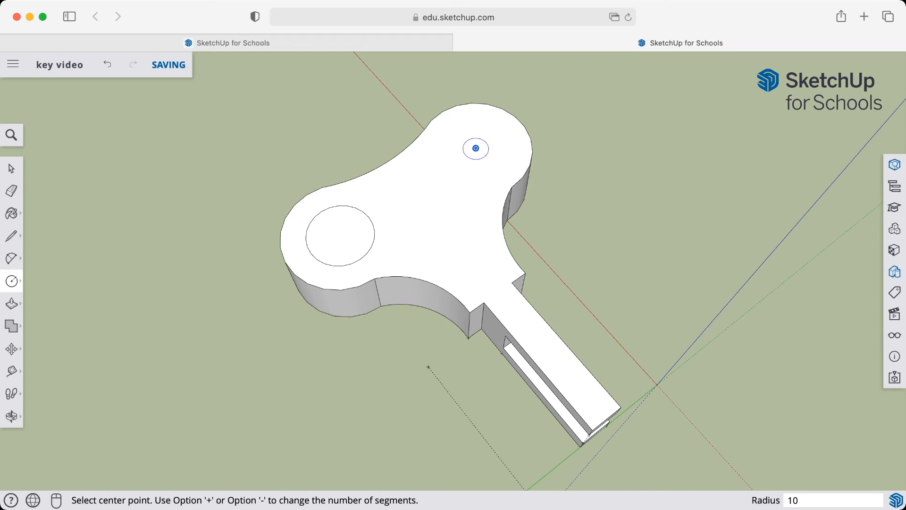
{"action": "left_click", "coordinate": [476, 148]}
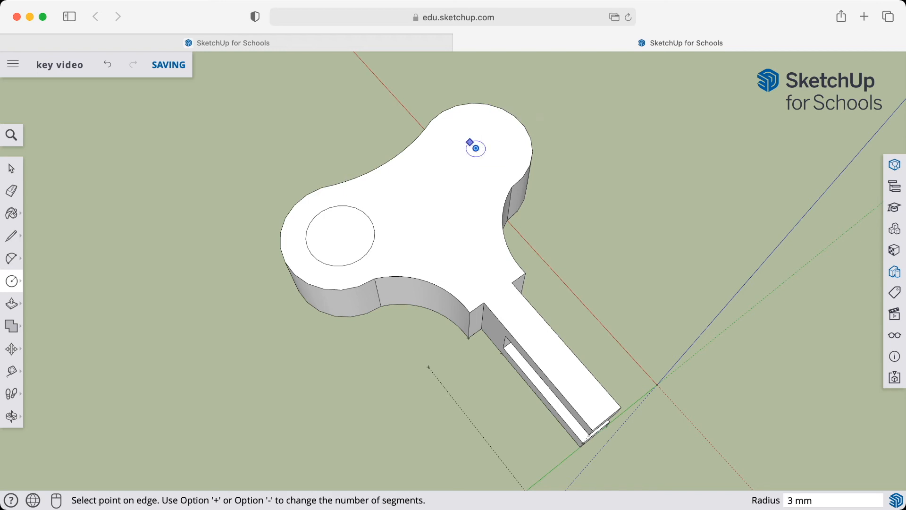
{"action": "type", "text": "10"}
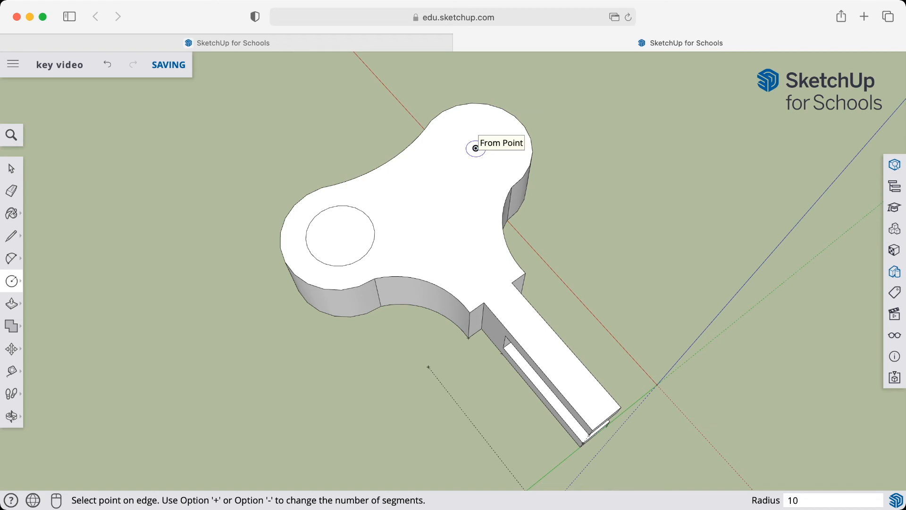
{"action": "key", "text": "Return"}
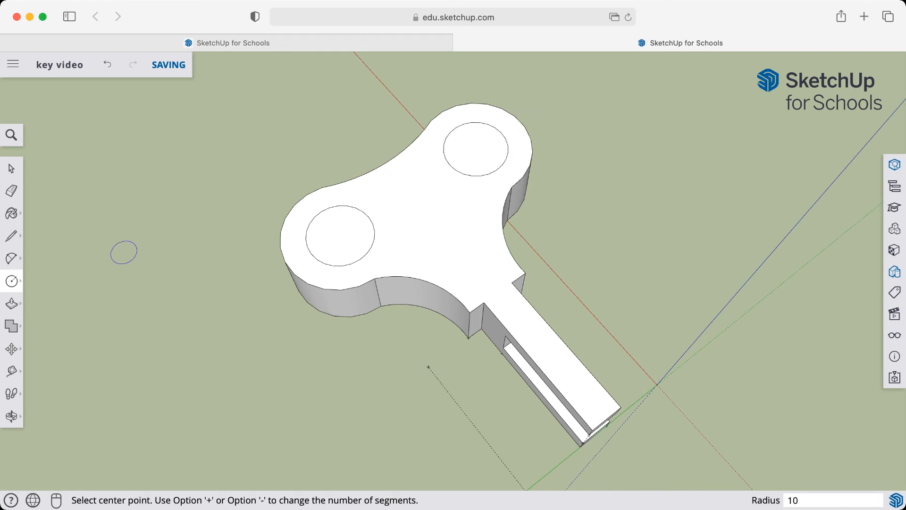
- Push both lobe circles 20 mm down through the head to cut two through holes
{"action": "left_click", "coordinate": [12, 190]}
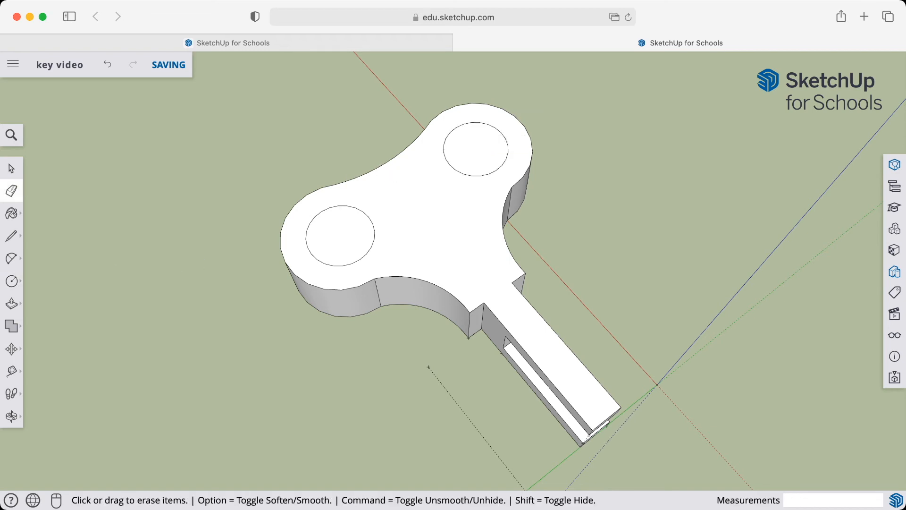
{"action": "left_click", "coordinate": [11, 303]}
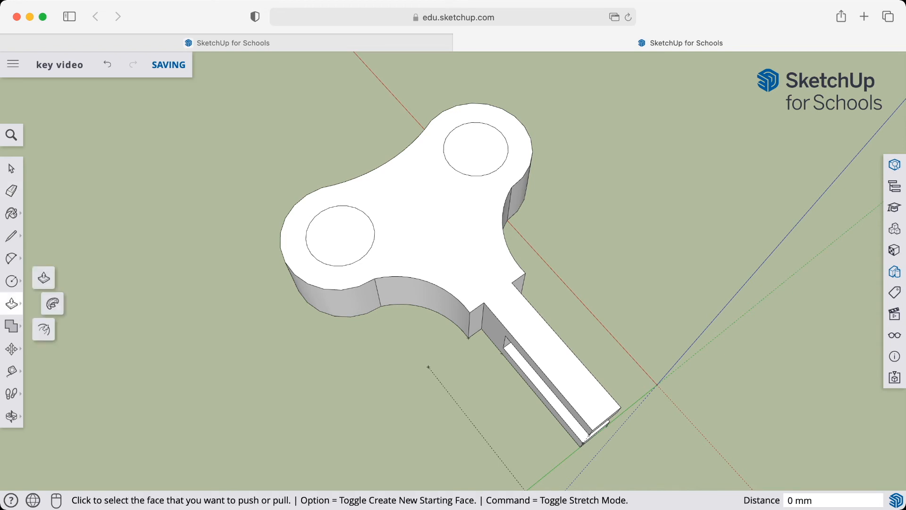
{"action": "left_click", "coordinate": [339, 236]}
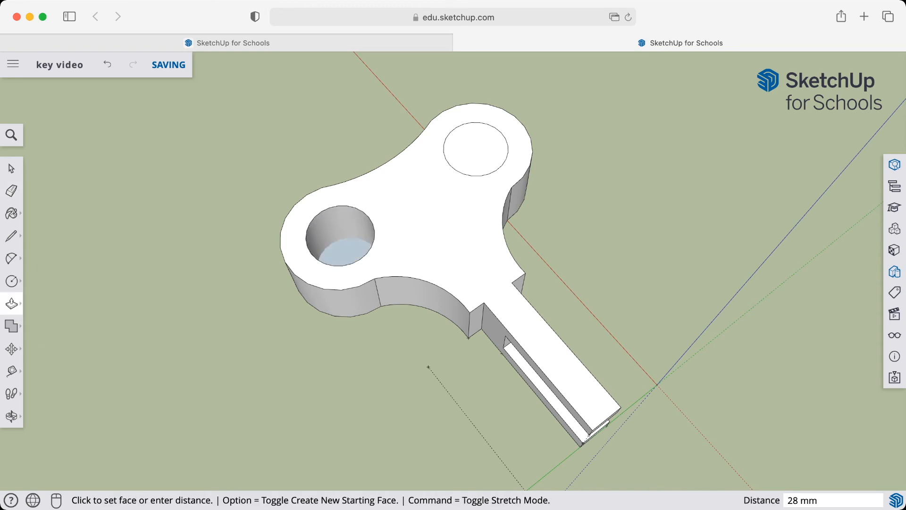
{"action": "left_click", "coordinate": [328, 313]}
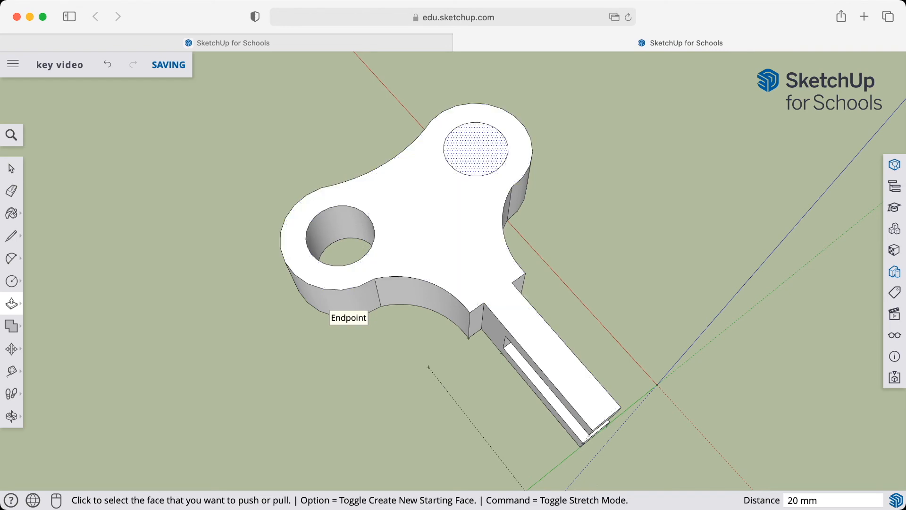
{"action": "left_click", "coordinate": [476, 149]}
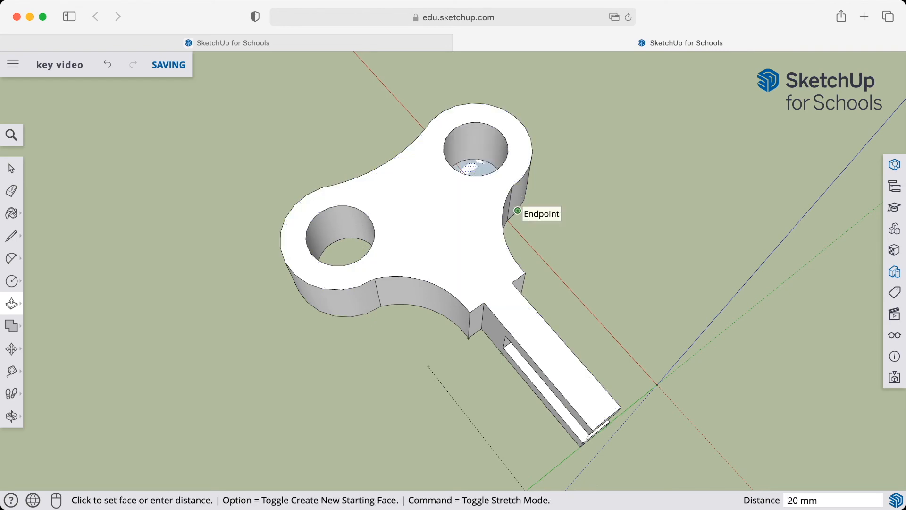
{"action": "left_click", "coordinate": [523, 199]}
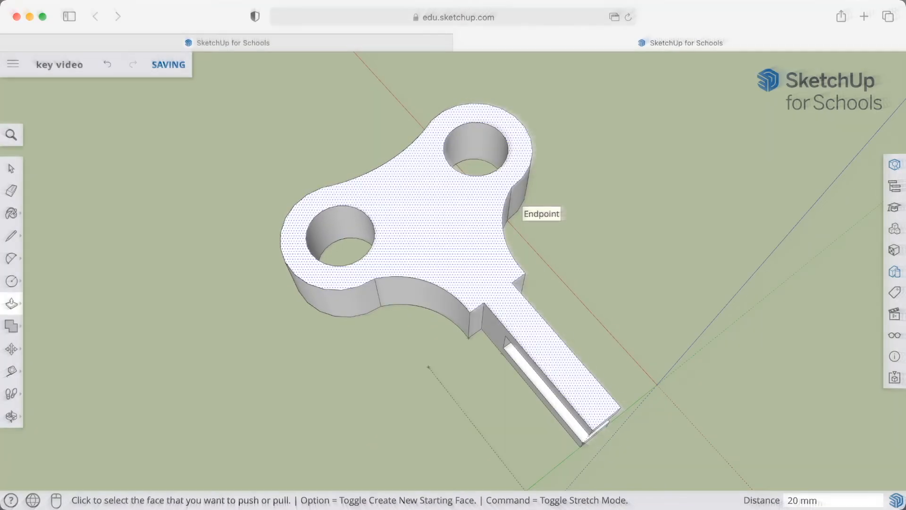
- Try erasing the vertical seam edge between the near lobe and the concave side of the head, and undo it
{"action": "middle_click_drag", "start_coordinate": [507, 207], "coordinate": [538, 132]}
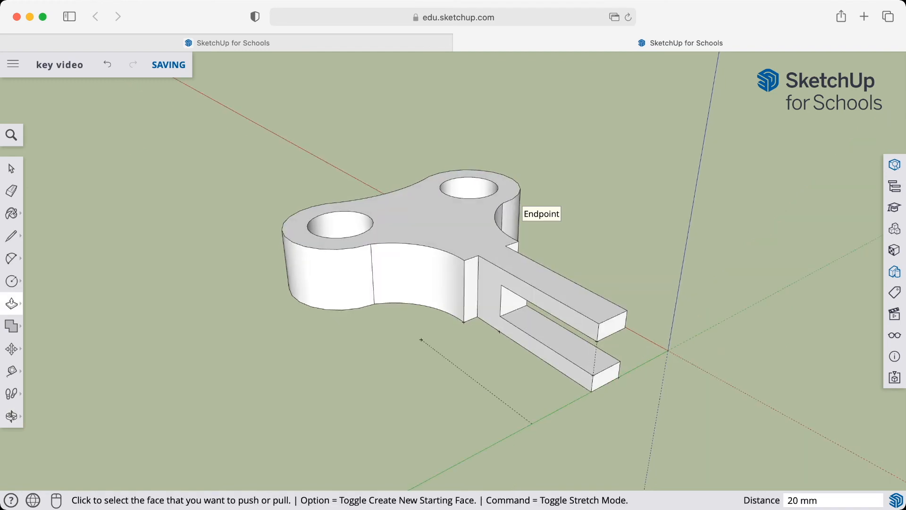
{"action": "left_click", "coordinate": [11, 191]}
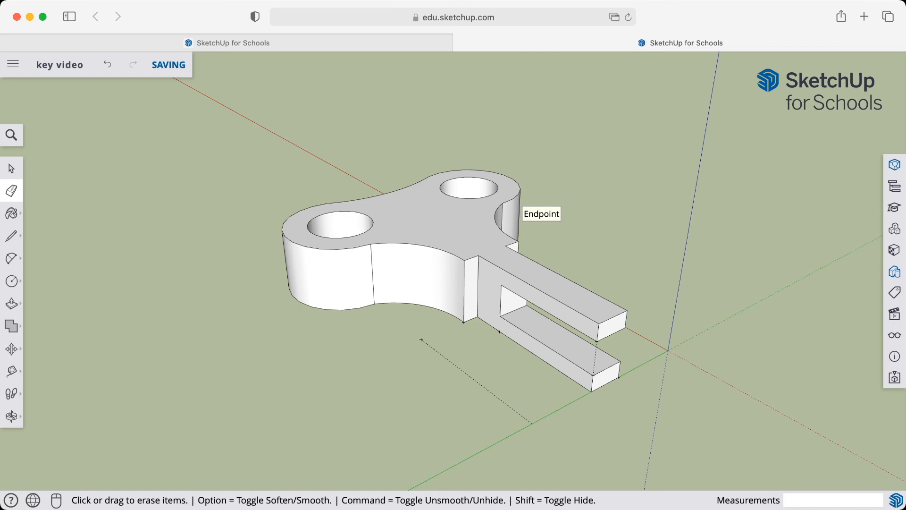
{"action": "left_click", "coordinate": [373, 274]}
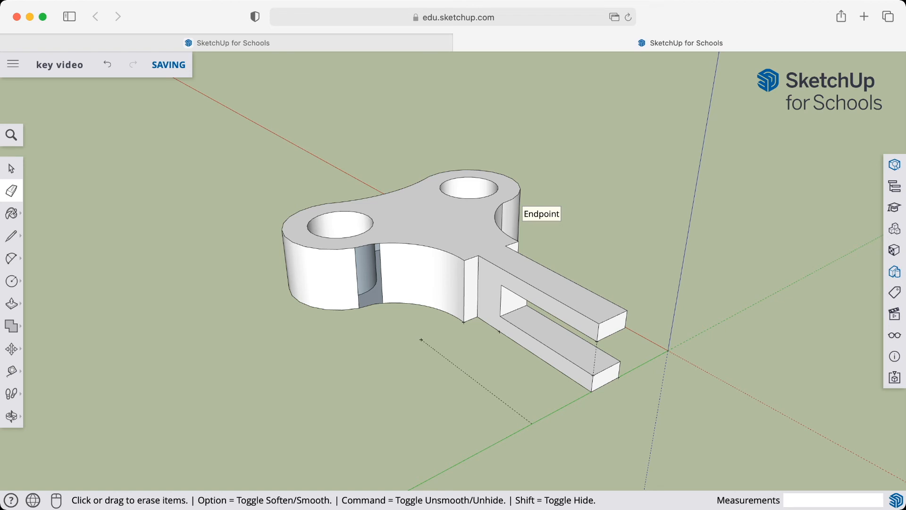
{"action": "key", "text": "super+z"}
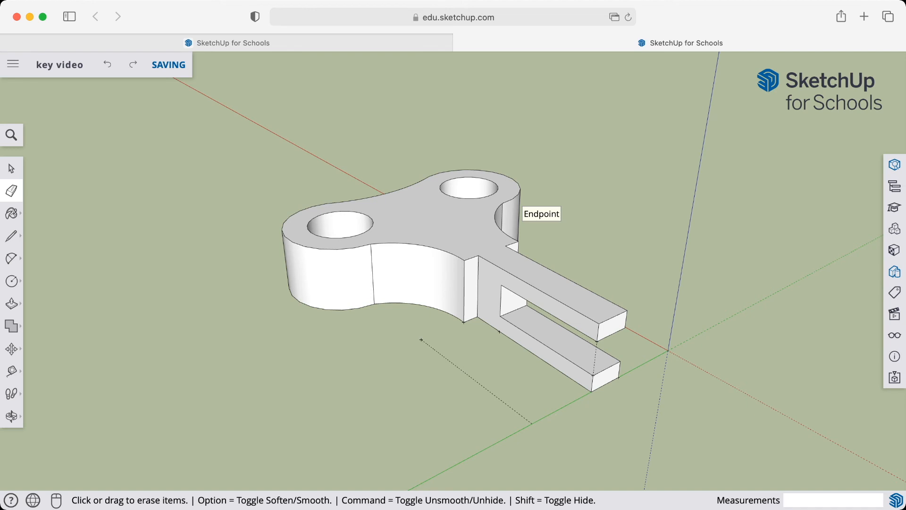
- Try the Eraser's soften/smooth mode on the near lobe's vertical seam edge, and undo the smoothing
{"action": "key", "text": "alt"}
{"action": "key", "text": "alt"}
{"action": "key", "text": "alt"}
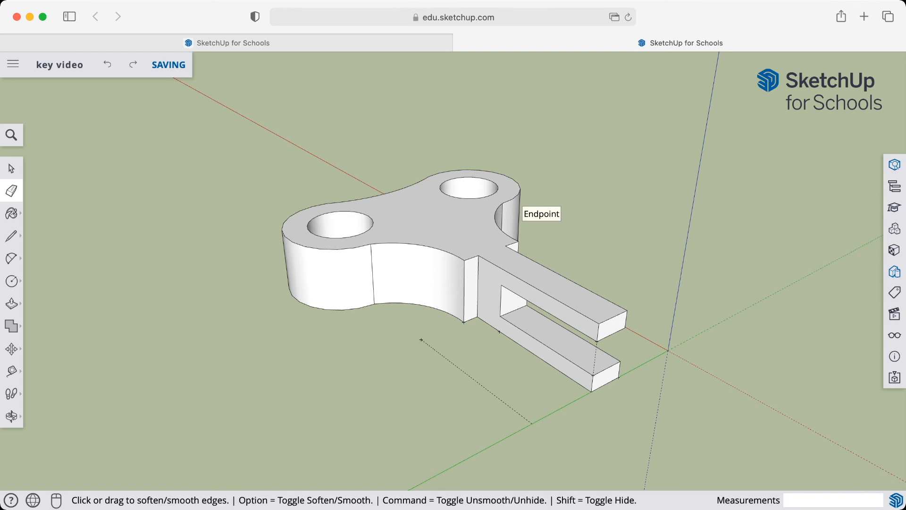
{"action": "left_click", "coordinate": [372, 274], "text": "alt"}
{"action": "key", "text": "super+z"}
- Soften the four vertical seam edges where the lobes meet the concave sides around the key head
{"action": "key", "text": "alt"}
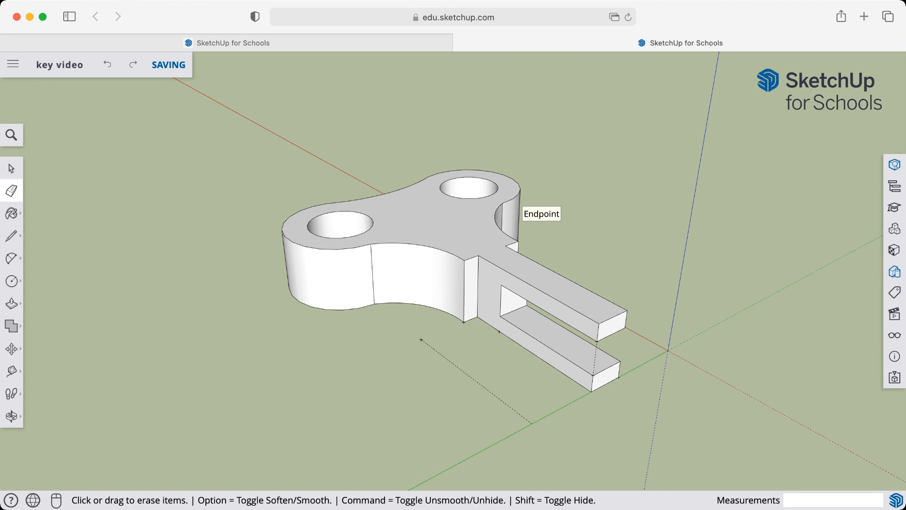
{"action": "key", "text": "alt"}
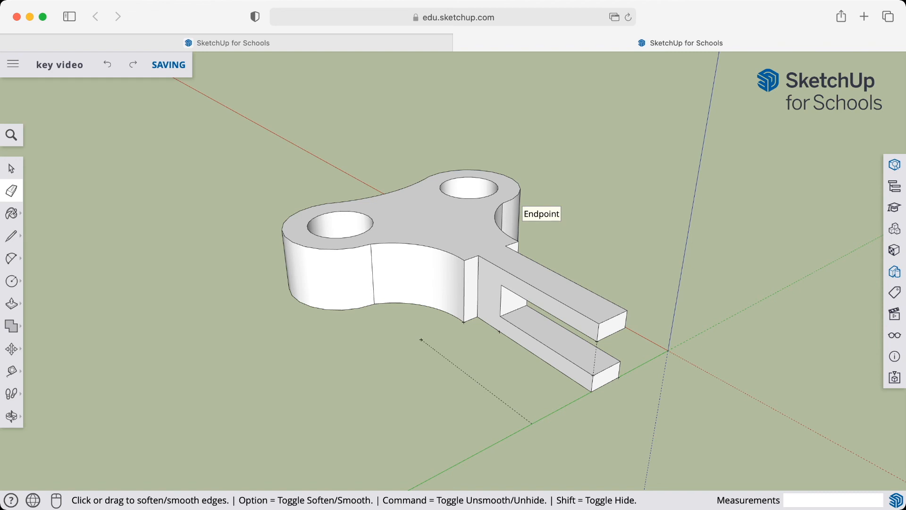
{"action": "left_click", "coordinate": [372, 273]}
{"action": "mouse_move", "coordinate": [519, 215]}
{"action": "middle_mouse_down"}
{"action": "mouse_move", "coordinate": [566, 217]}
{"action": "mouse_move", "coordinate": [547, 224]}
{"action": "mouse_move", "coordinate": [680, 221]}
{"action": "mouse_move", "coordinate": [691, 212]}
{"action": "middle_mouse_up"}
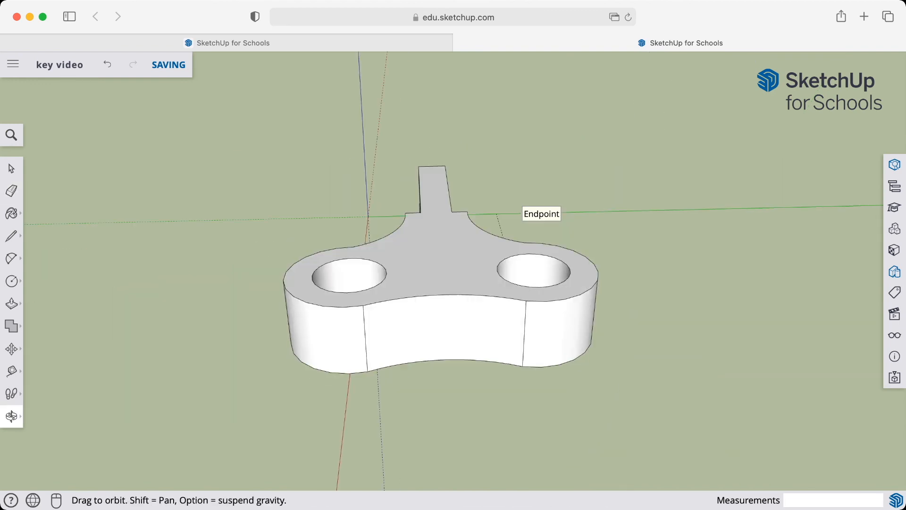
{"action": "left_click", "coordinate": [525, 333]}
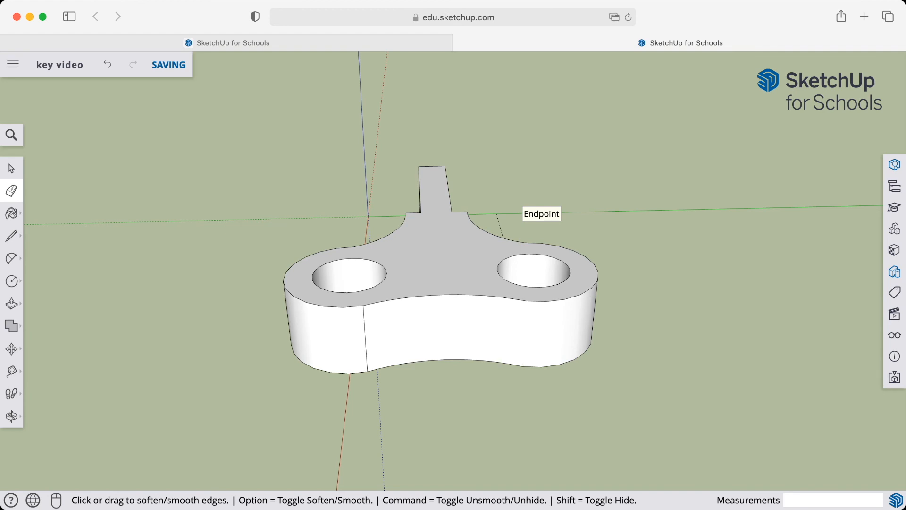
{"action": "left_click", "coordinate": [366, 337]}
{"action": "mouse_move", "coordinate": [514, 205]}
{"action": "middle_mouse_down"}
{"action": "mouse_move", "coordinate": [604, 236]}
{"action": "mouse_move", "coordinate": [694, 208]}
{"action": "middle_mouse_up"}
{"action": "middle_click_drag", "start_coordinate": [519, 208], "coordinate": [614, 212]}
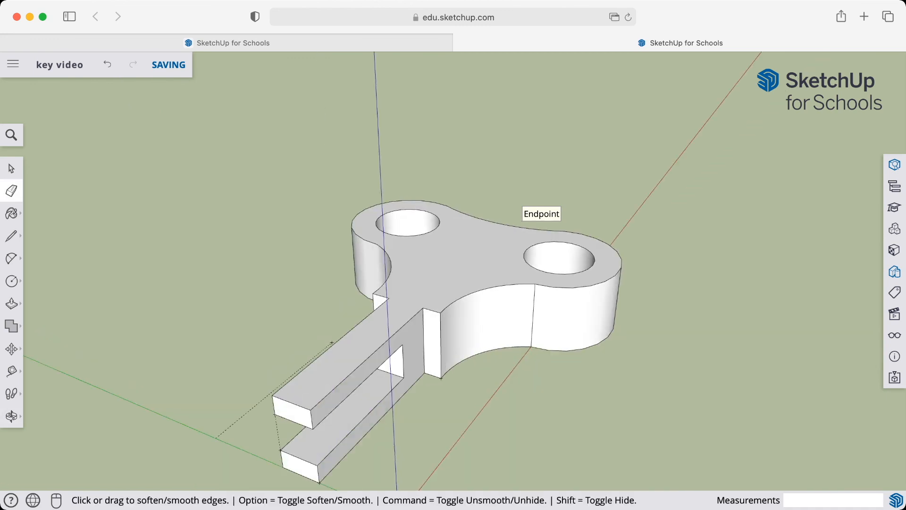
{"action": "scroll", "coordinate": [526, 382], "scroll_direction": "down", "scroll_amount": 3}
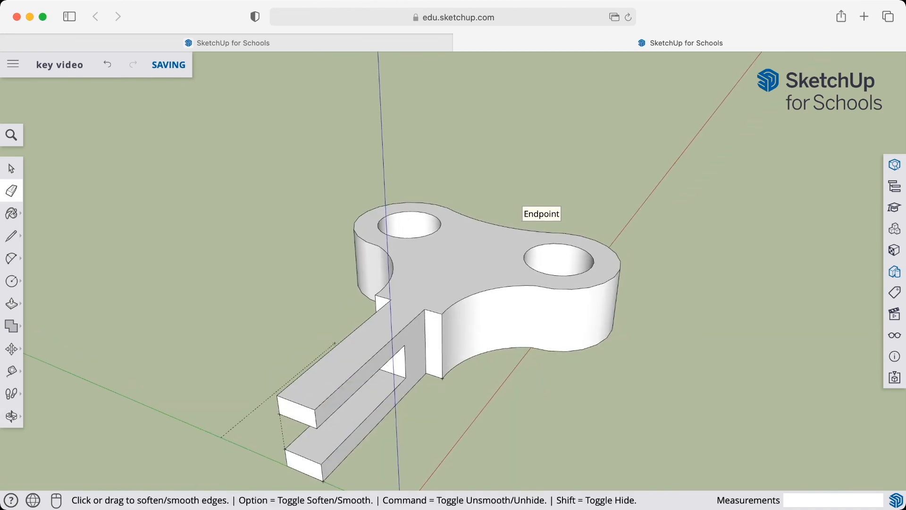
- Turn off Model Axes in the Modeling Settings of the Landscape Architecture Style and apply the style edit
{"action": "mouse_move", "coordinate": [526, 382]}
{"action": "middle_mouse_down"}
{"action": "mouse_move", "coordinate": [627, 378]}
{"action": "mouse_move", "coordinate": [449, 377]}
{"action": "mouse_move", "coordinate": [432, 354]}
{"action": "middle_mouse_up"}
{"action": "middle_click_drag", "start_coordinate": [580, 330], "coordinate": [344, 339]}
{"action": "middle_click_drag", "start_coordinate": [542, 302], "coordinate": [387, 302]}
{"action": "mouse_move", "coordinate": [519, 283]}
{"action": "middle_mouse_down"}
{"action": "mouse_move", "coordinate": [462, 320]}
{"action": "mouse_move", "coordinate": [359, 288]}
{"action": "middle_mouse_up"}
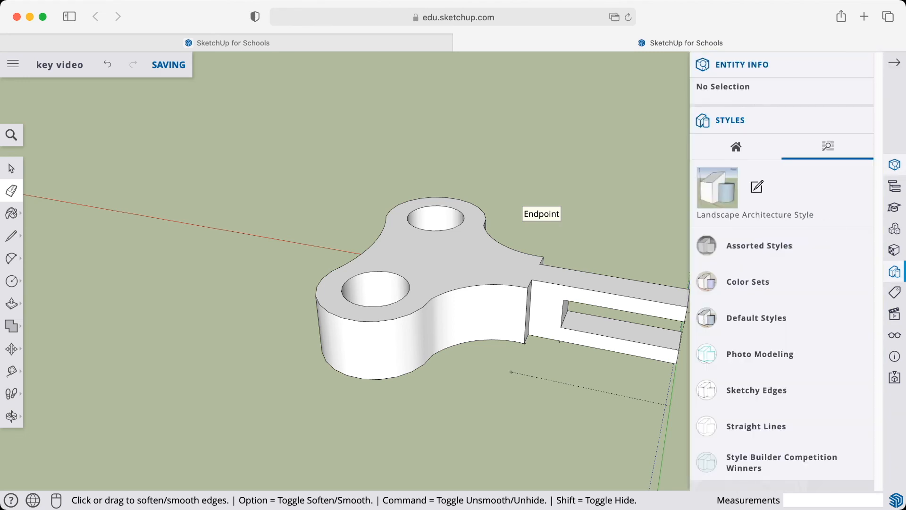
{"action": "left_click", "coordinate": [757, 186]}
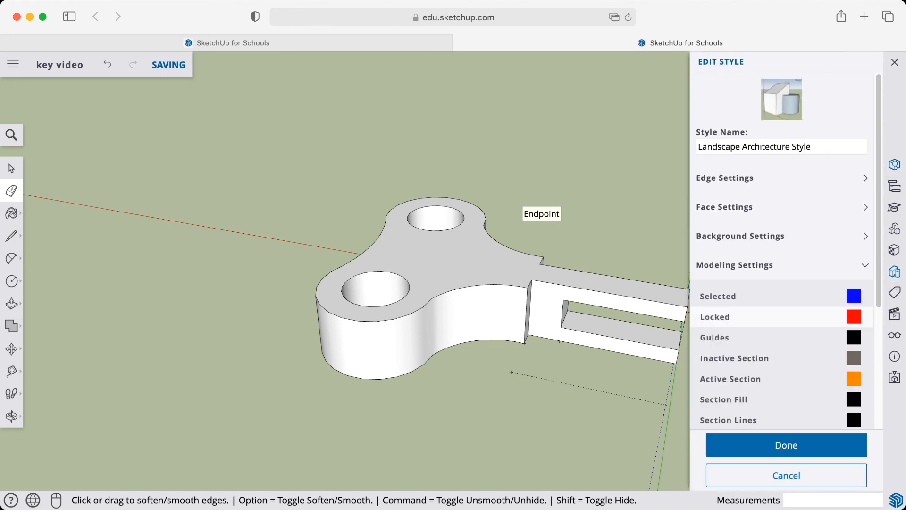
{"action": "left_click", "coordinate": [782, 264]}
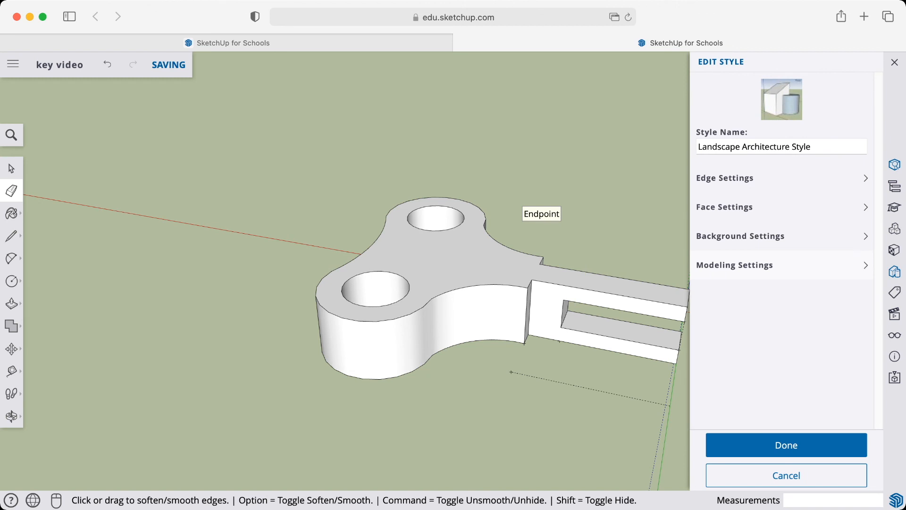
{"action": "left_click", "coordinate": [782, 264]}
{"action": "scroll", "coordinate": [782, 265], "scroll_direction": "down", "scroll_amount": 3}
{"action": "scroll", "coordinate": [782, 283], "scroll_direction": "down", "scroll_amount": 4}
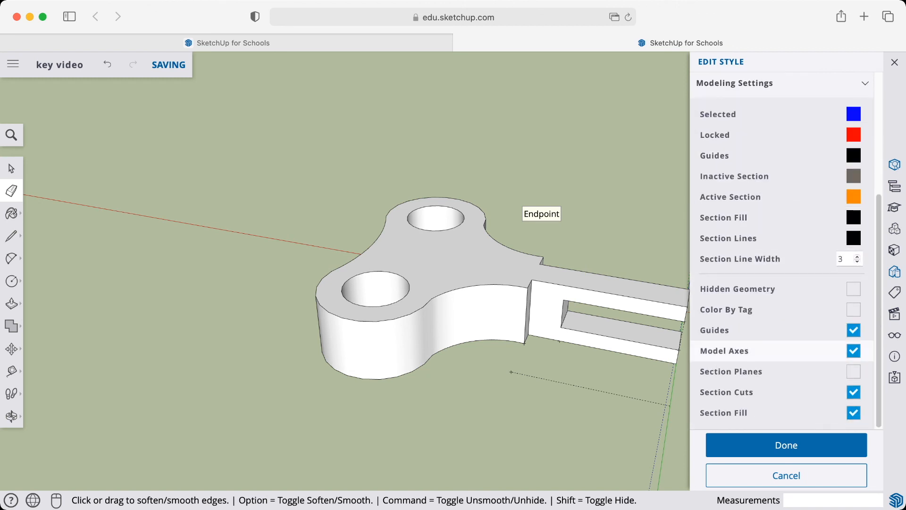
{"action": "left_click", "coordinate": [853, 350]}
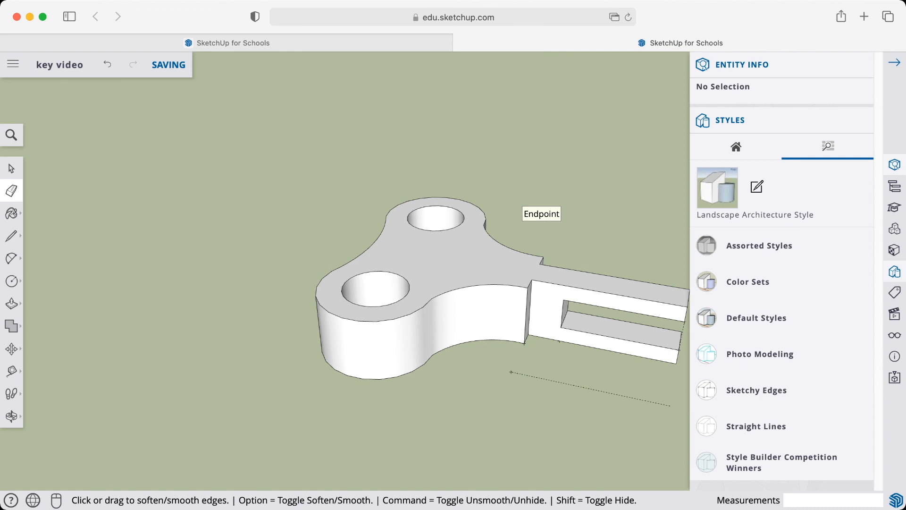
- Delete all guides from the model and return the Eraser to its plain erase mode
{"action": "left_click", "coordinate": [894, 334]}
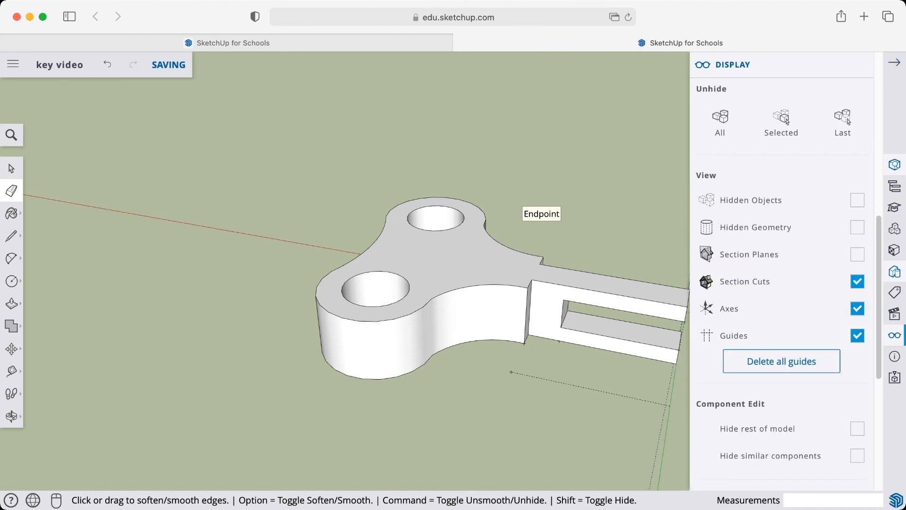
{"action": "left_click", "coordinate": [782, 361]}
{"action": "left_click", "coordinate": [893, 62]}
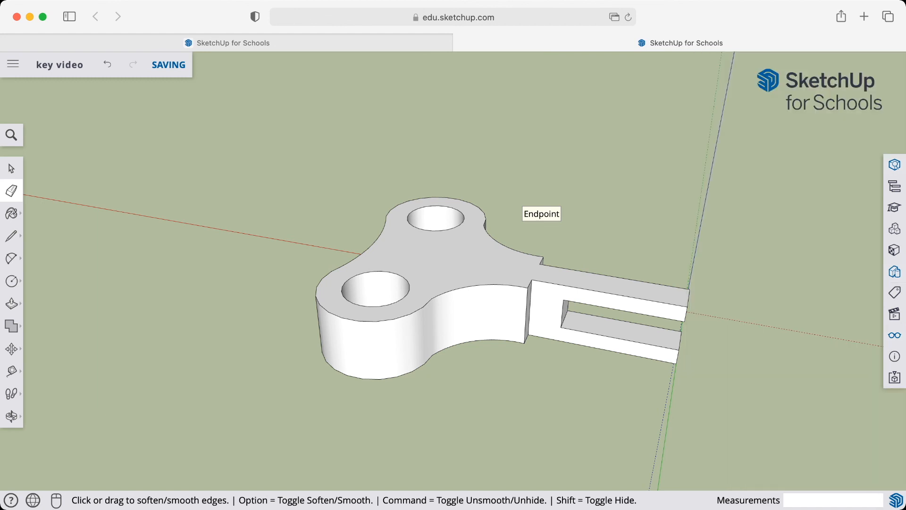
{"action": "key", "text": "alt"}
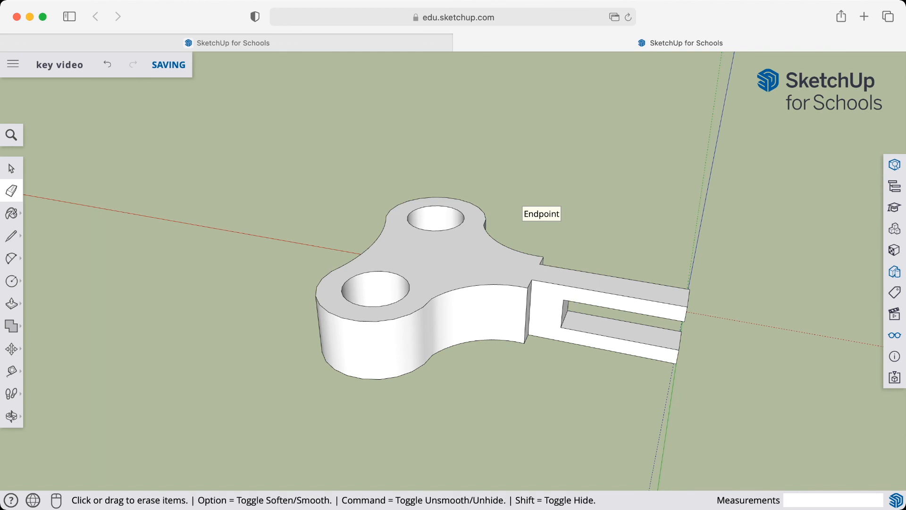
- Hide the model axes again by disabling Model Axes in the Landscape Architecture Style's Modeling Settings, and close the style editor
{"action": "mouse_move", "coordinate": [519, 203]}
{"action": "middle_mouse_down"}
{"action": "mouse_move", "coordinate": [481, 222]}
{"action": "mouse_move", "coordinate": [387, 229]}
{"action": "mouse_move", "coordinate": [283, 215]}
{"action": "mouse_move", "coordinate": [247, 198]}
{"action": "middle_mouse_up"}
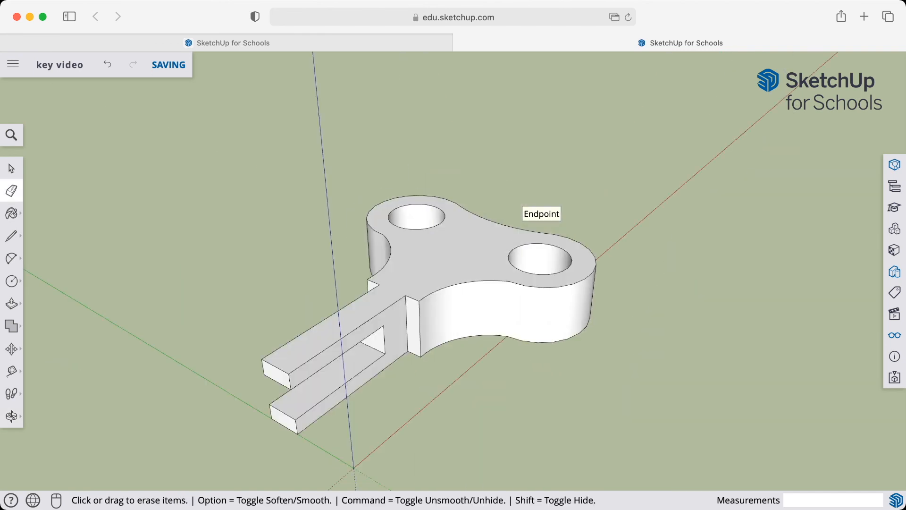
{"action": "left_click", "coordinate": [895, 271]}
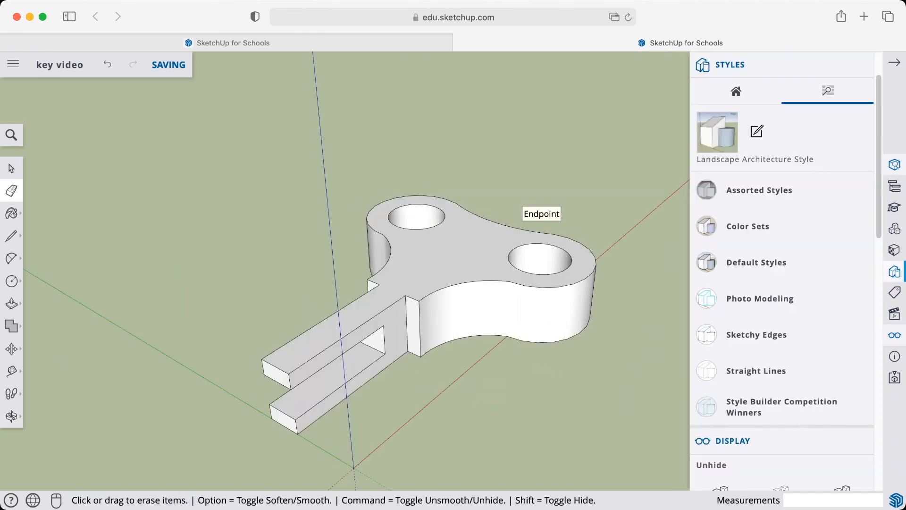
{"action": "left_click", "coordinate": [756, 131]}
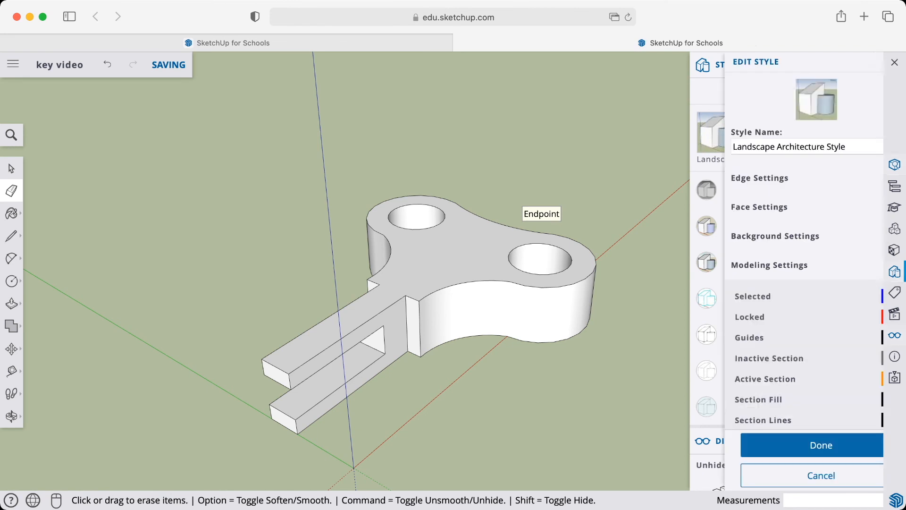
{"action": "scroll", "coordinate": [755, 296], "scroll_direction": "down", "scroll_amount": 5}
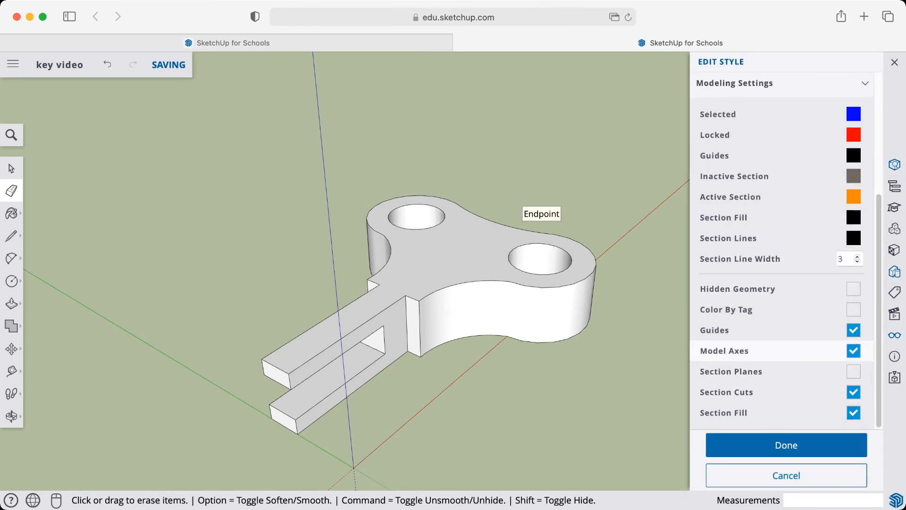
{"action": "left_click", "coordinate": [853, 351]}
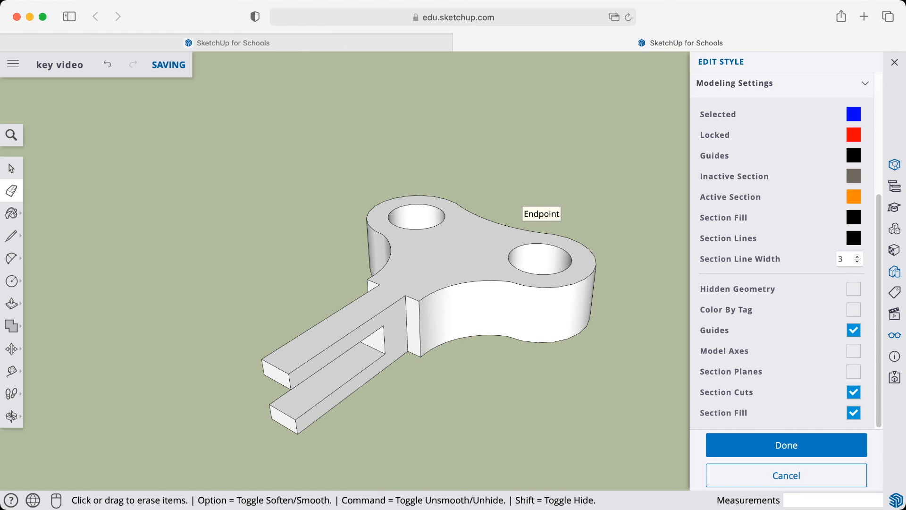
{"action": "left_click", "coordinate": [893, 62]}
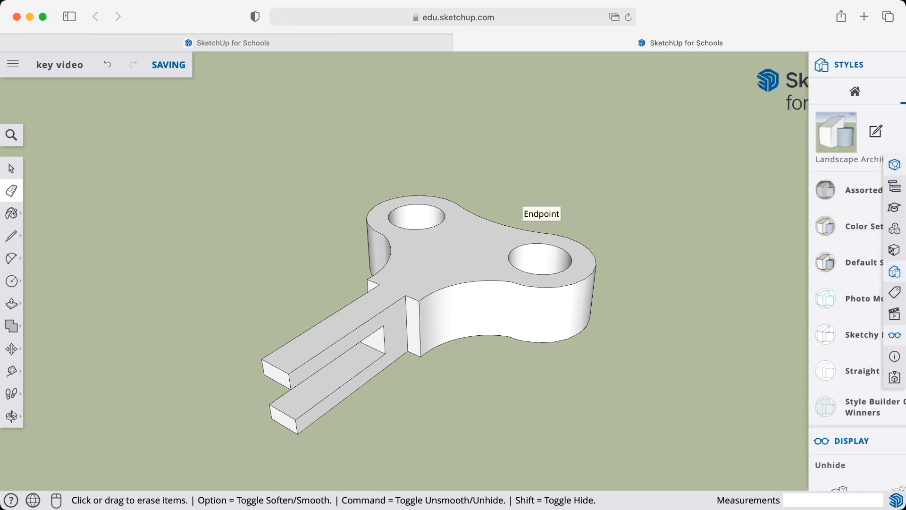
- Try grouping the key's entire geometry after checking the selection's entity info, and undo the grouping
{"action": "mouse_move", "coordinate": [358, 302]}
{"action": "middle_mouse_down"}
{"action": "mouse_move", "coordinate": [509, 351]}
{"action": "mouse_move", "coordinate": [547, 283]}
{"action": "mouse_move", "coordinate": [548, 326]}
{"action": "middle_mouse_up"}
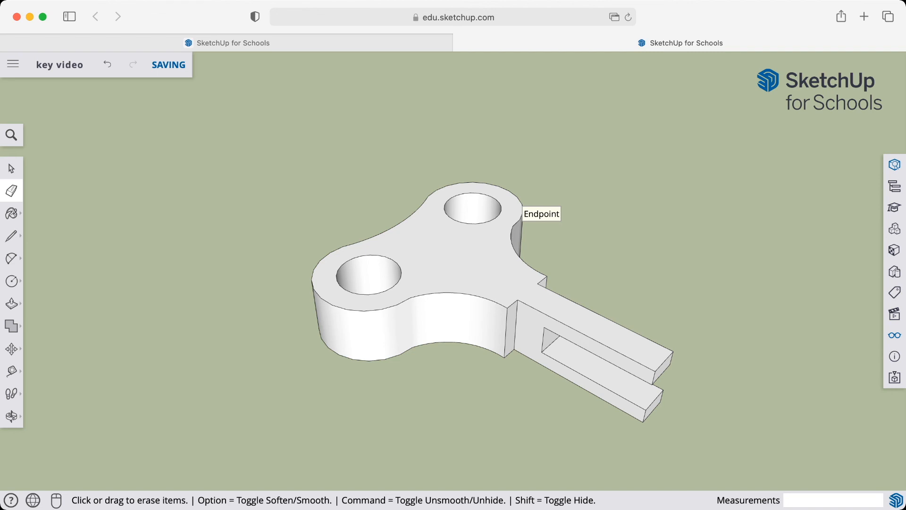
{"action": "key", "text": "space"}
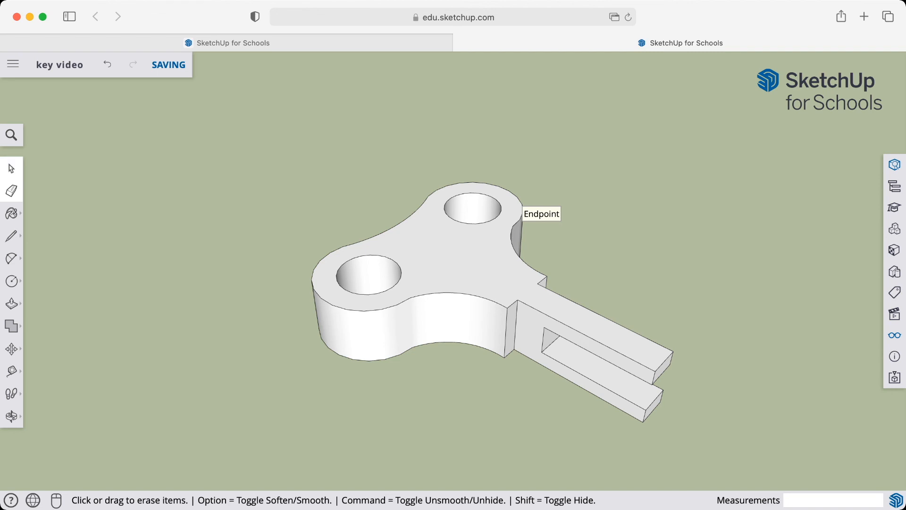
{"action": "left_click_drag", "start_coordinate": [255, 134], "coordinate": [732, 462]}
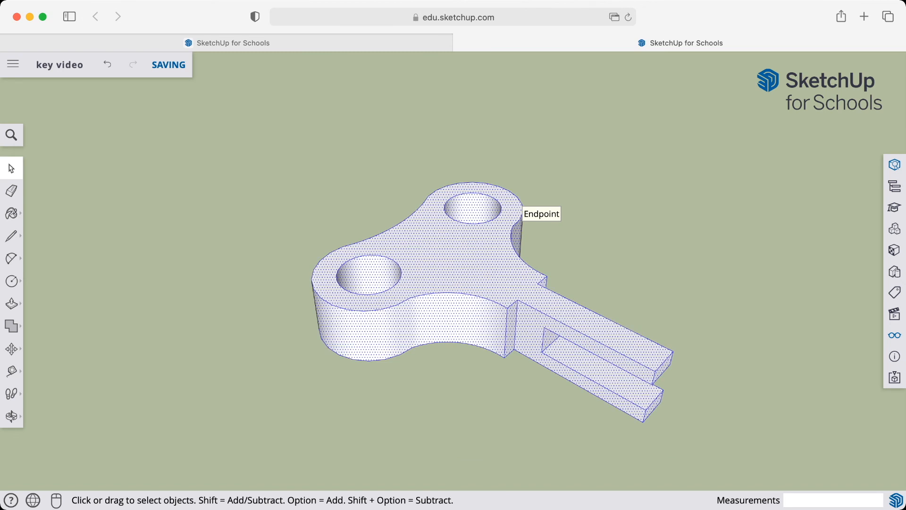
{"action": "left_click", "coordinate": [894, 164]}
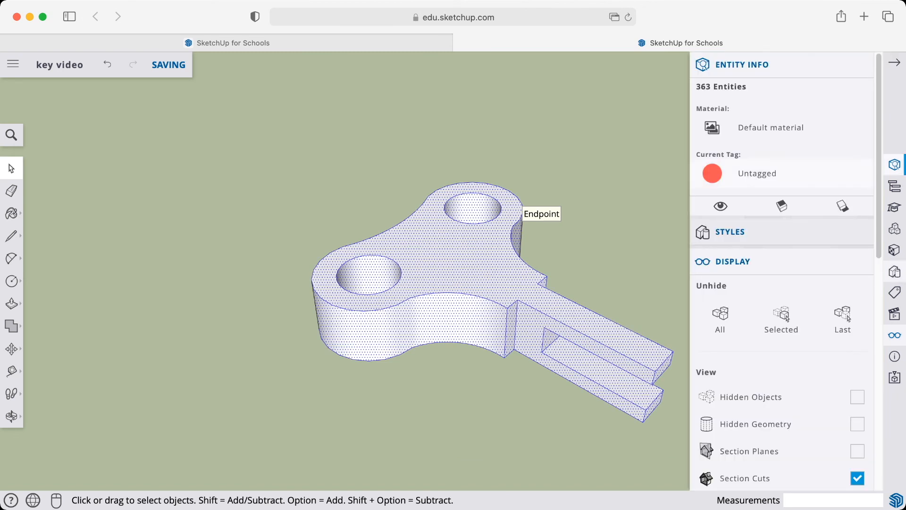
{"action": "right_click", "coordinate": [520, 210]}
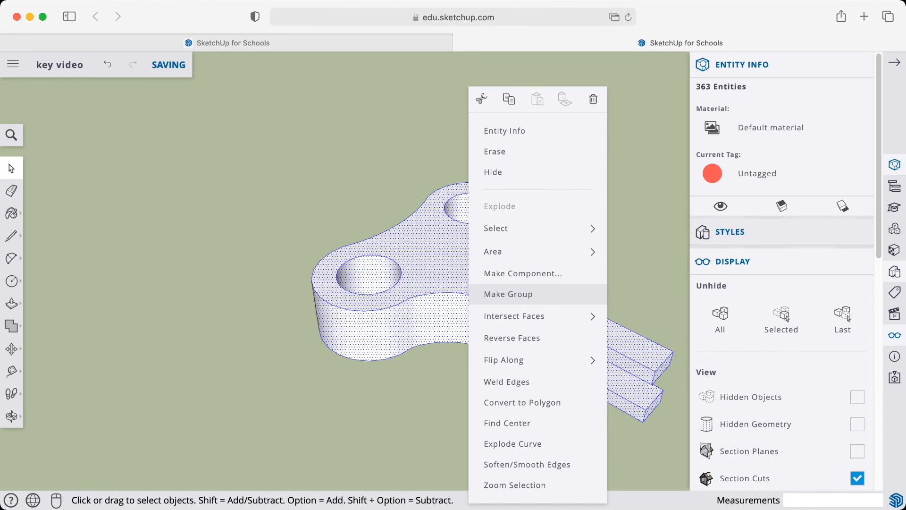
{"action": "left_click", "coordinate": [508, 293]}
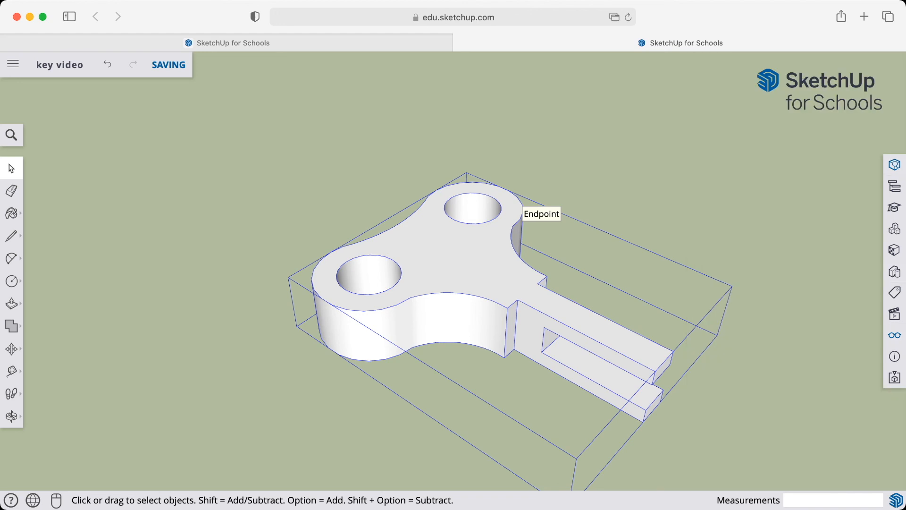
{"action": "key", "text": "super+z"}
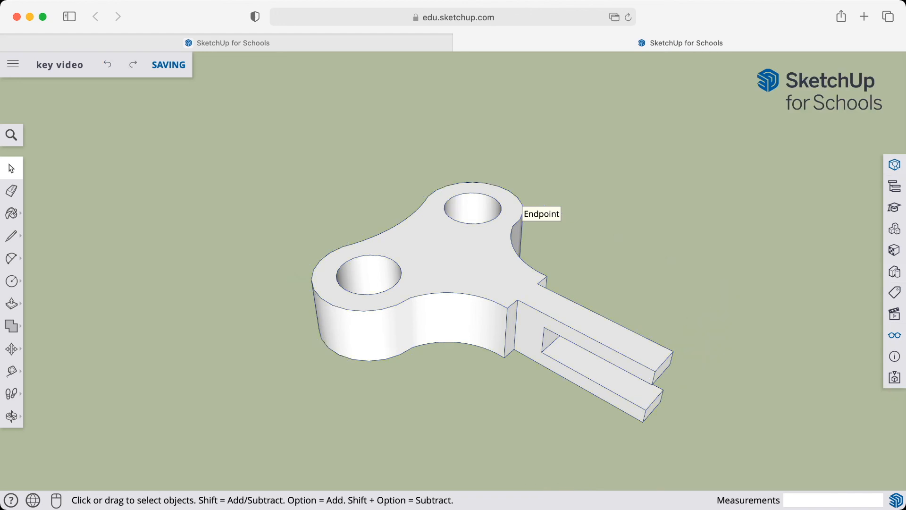
- Select all of the key's faces and edges, make them one group, and clear the selection
{"action": "left_click_drag", "start_coordinate": [247, 150], "coordinate": [774, 475]}
{"action": "right_click", "coordinate": [520, 211]}
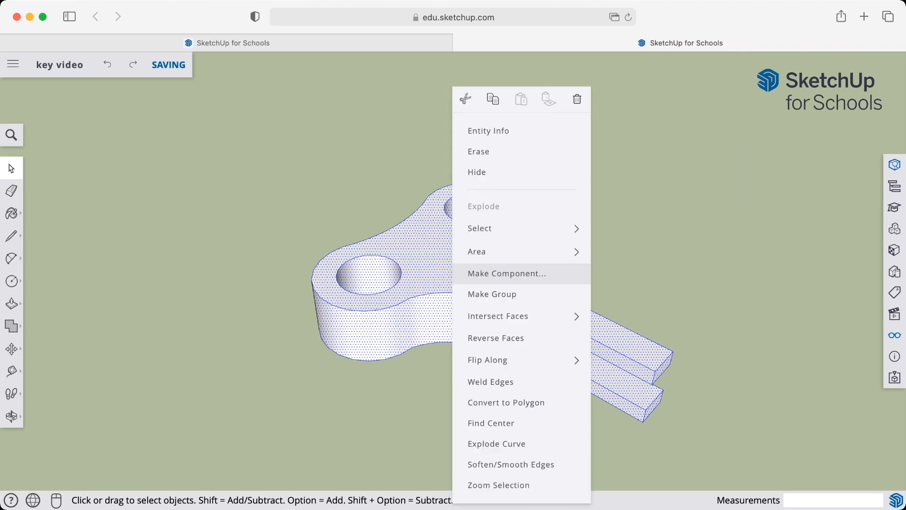
{"action": "left_click", "coordinate": [492, 294]}
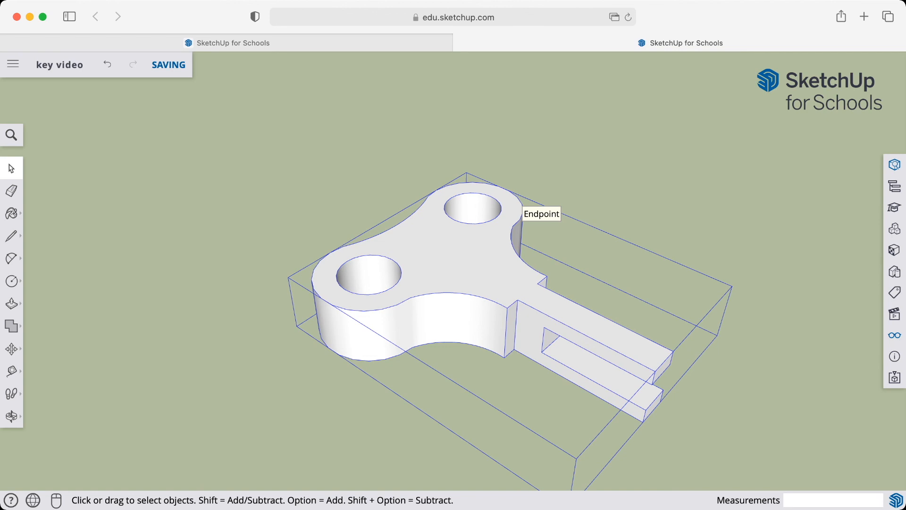
{"action": "key", "text": "Escape"}
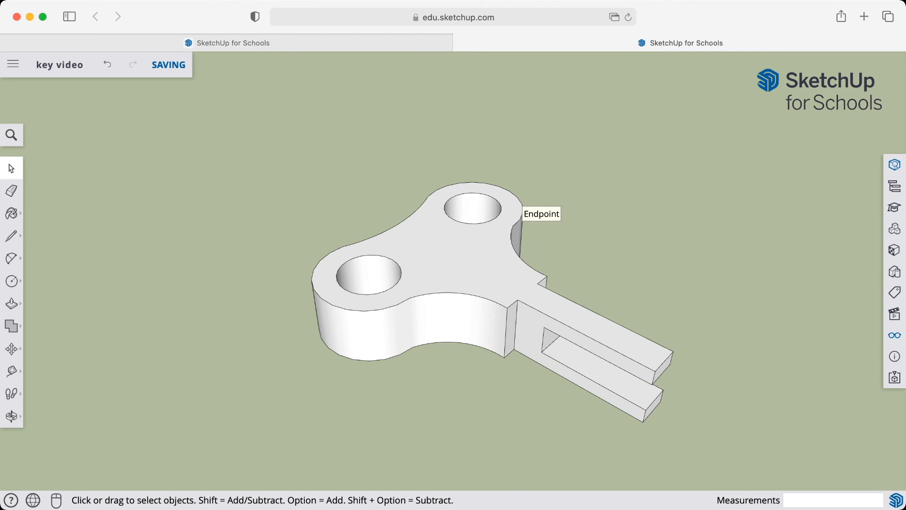